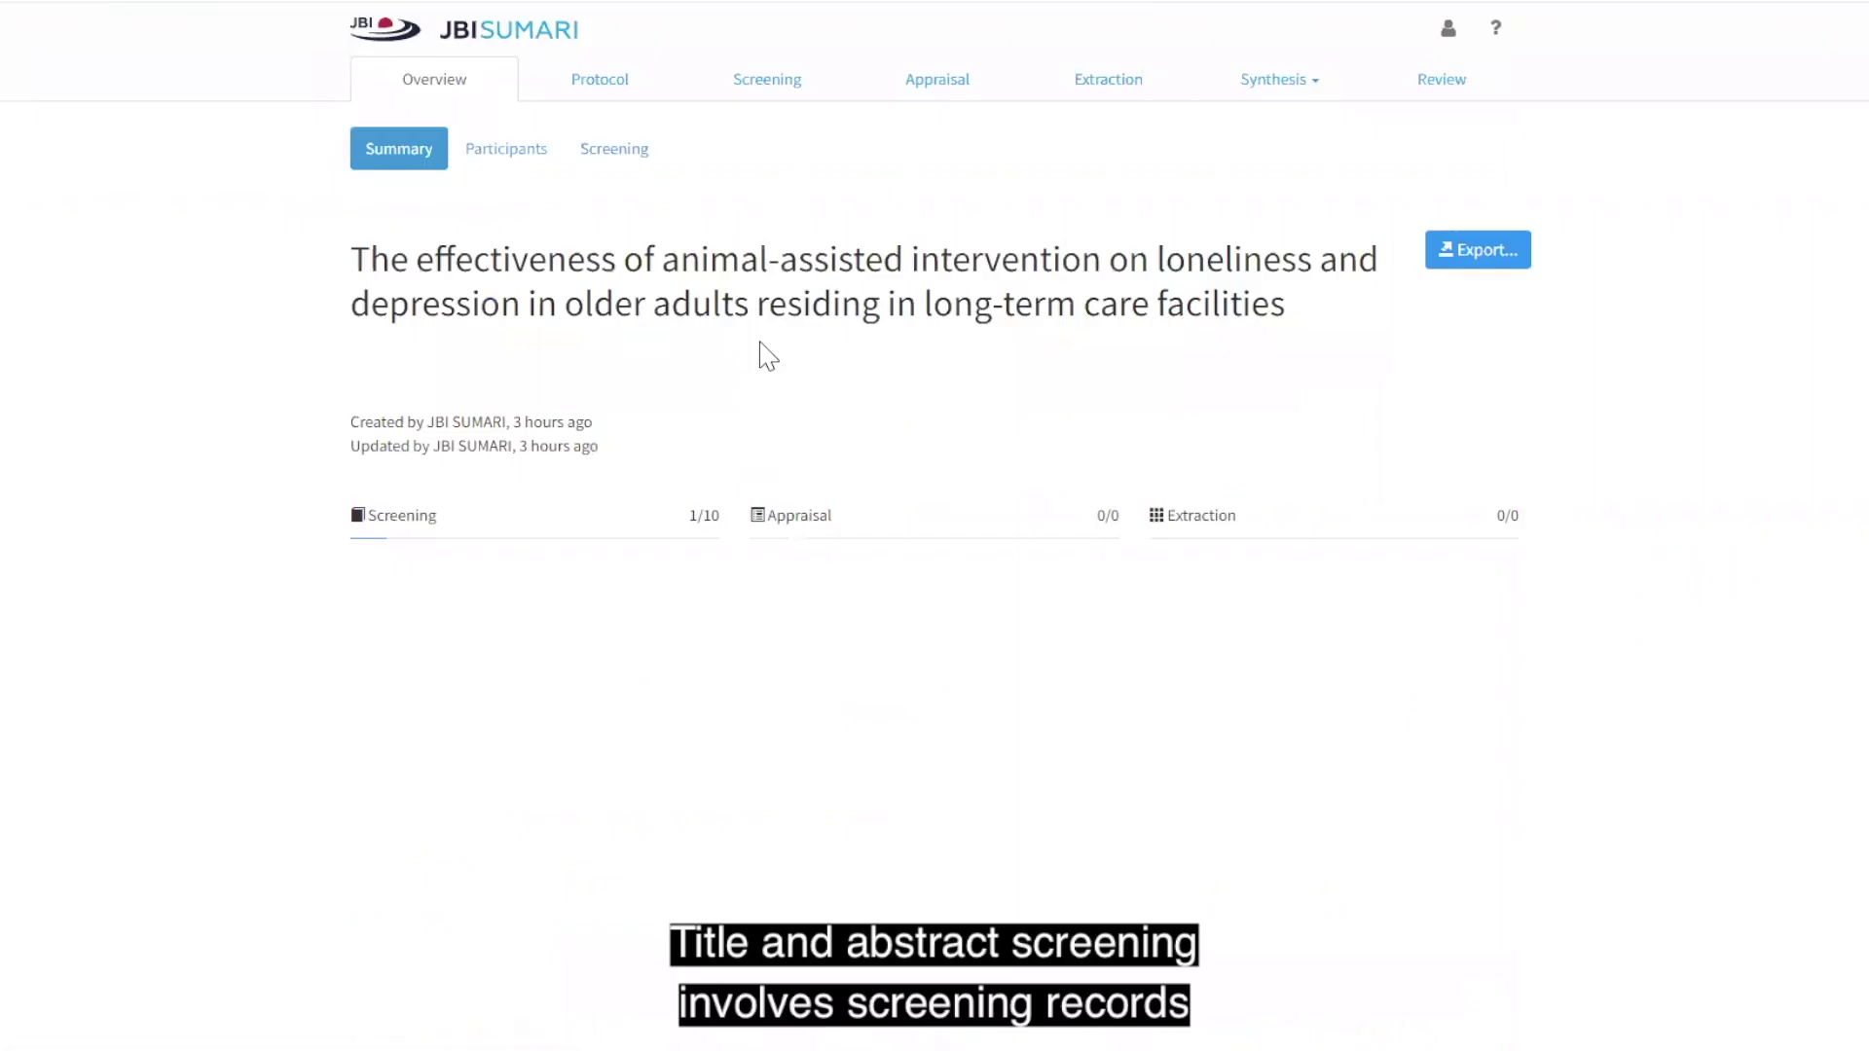
Go to the Screening page of the animal-assisted intervention review.
click(781, 86)
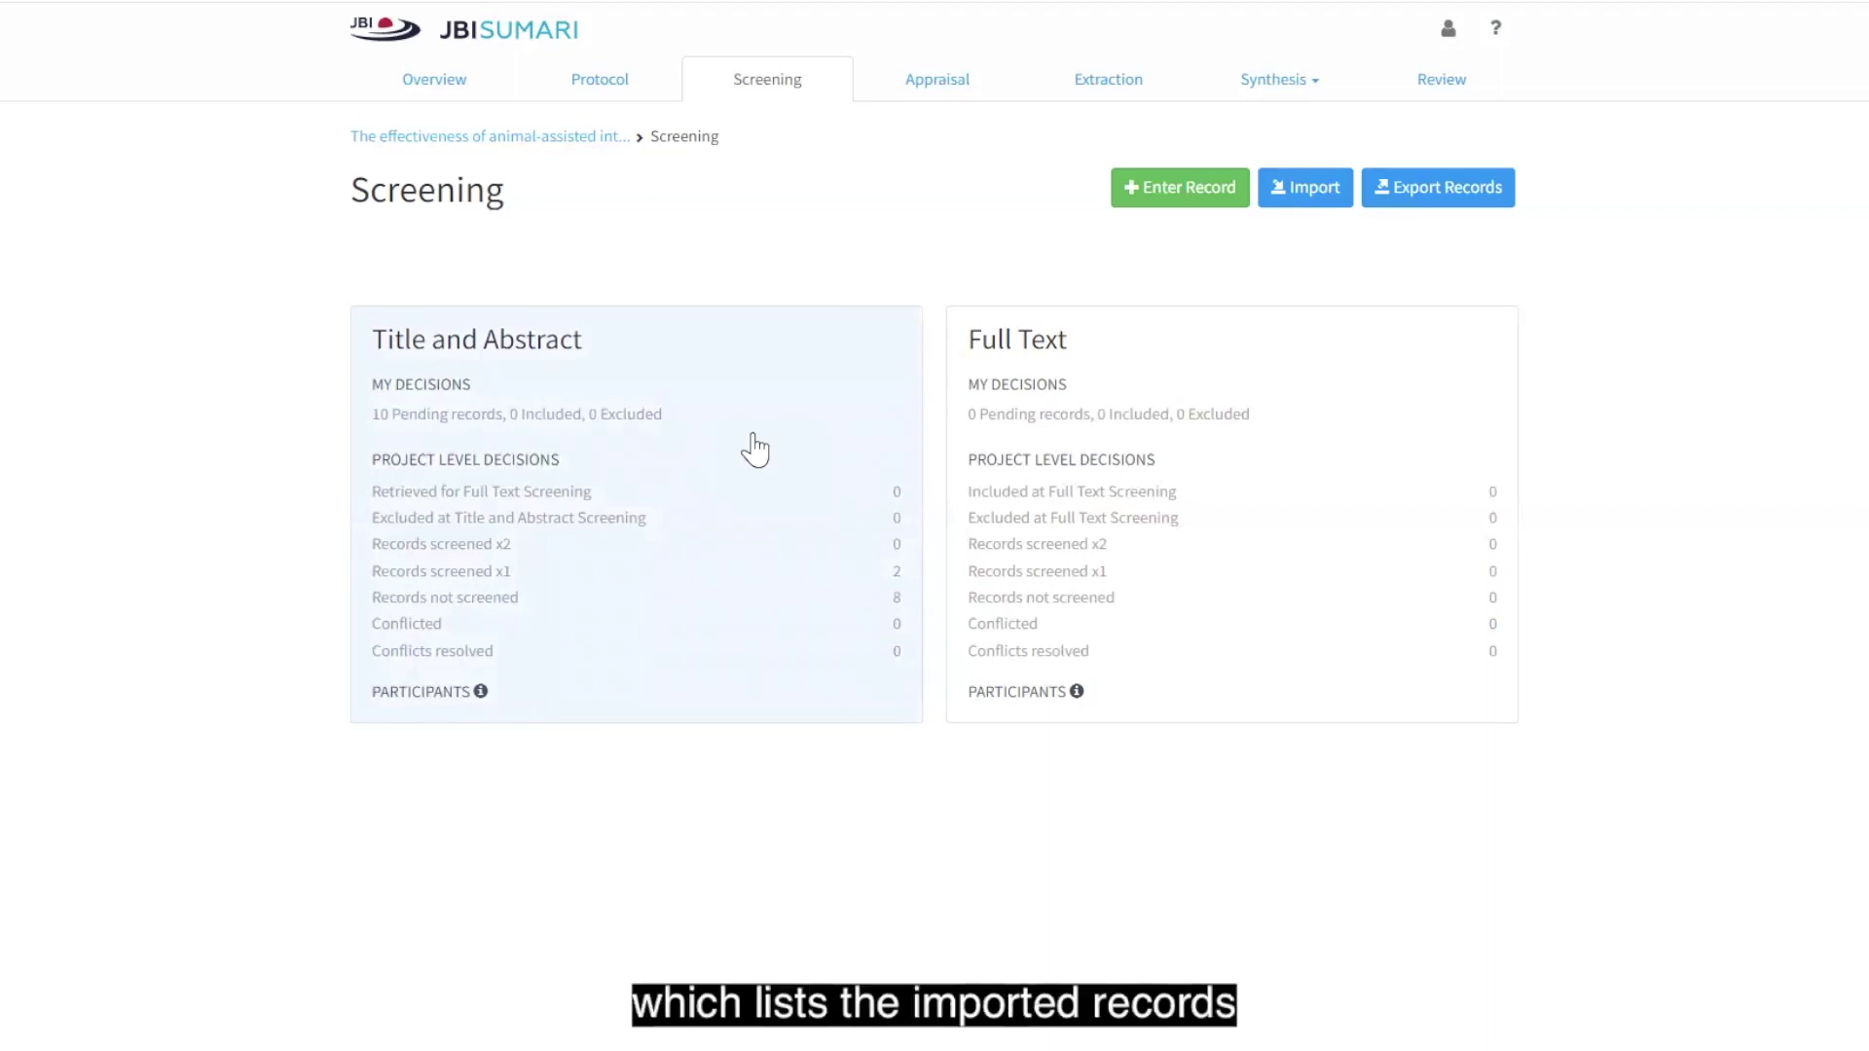
Include the randomized controlled study and the pets and older individuals' record, and exclude the adults therapy review.
click(752, 436)
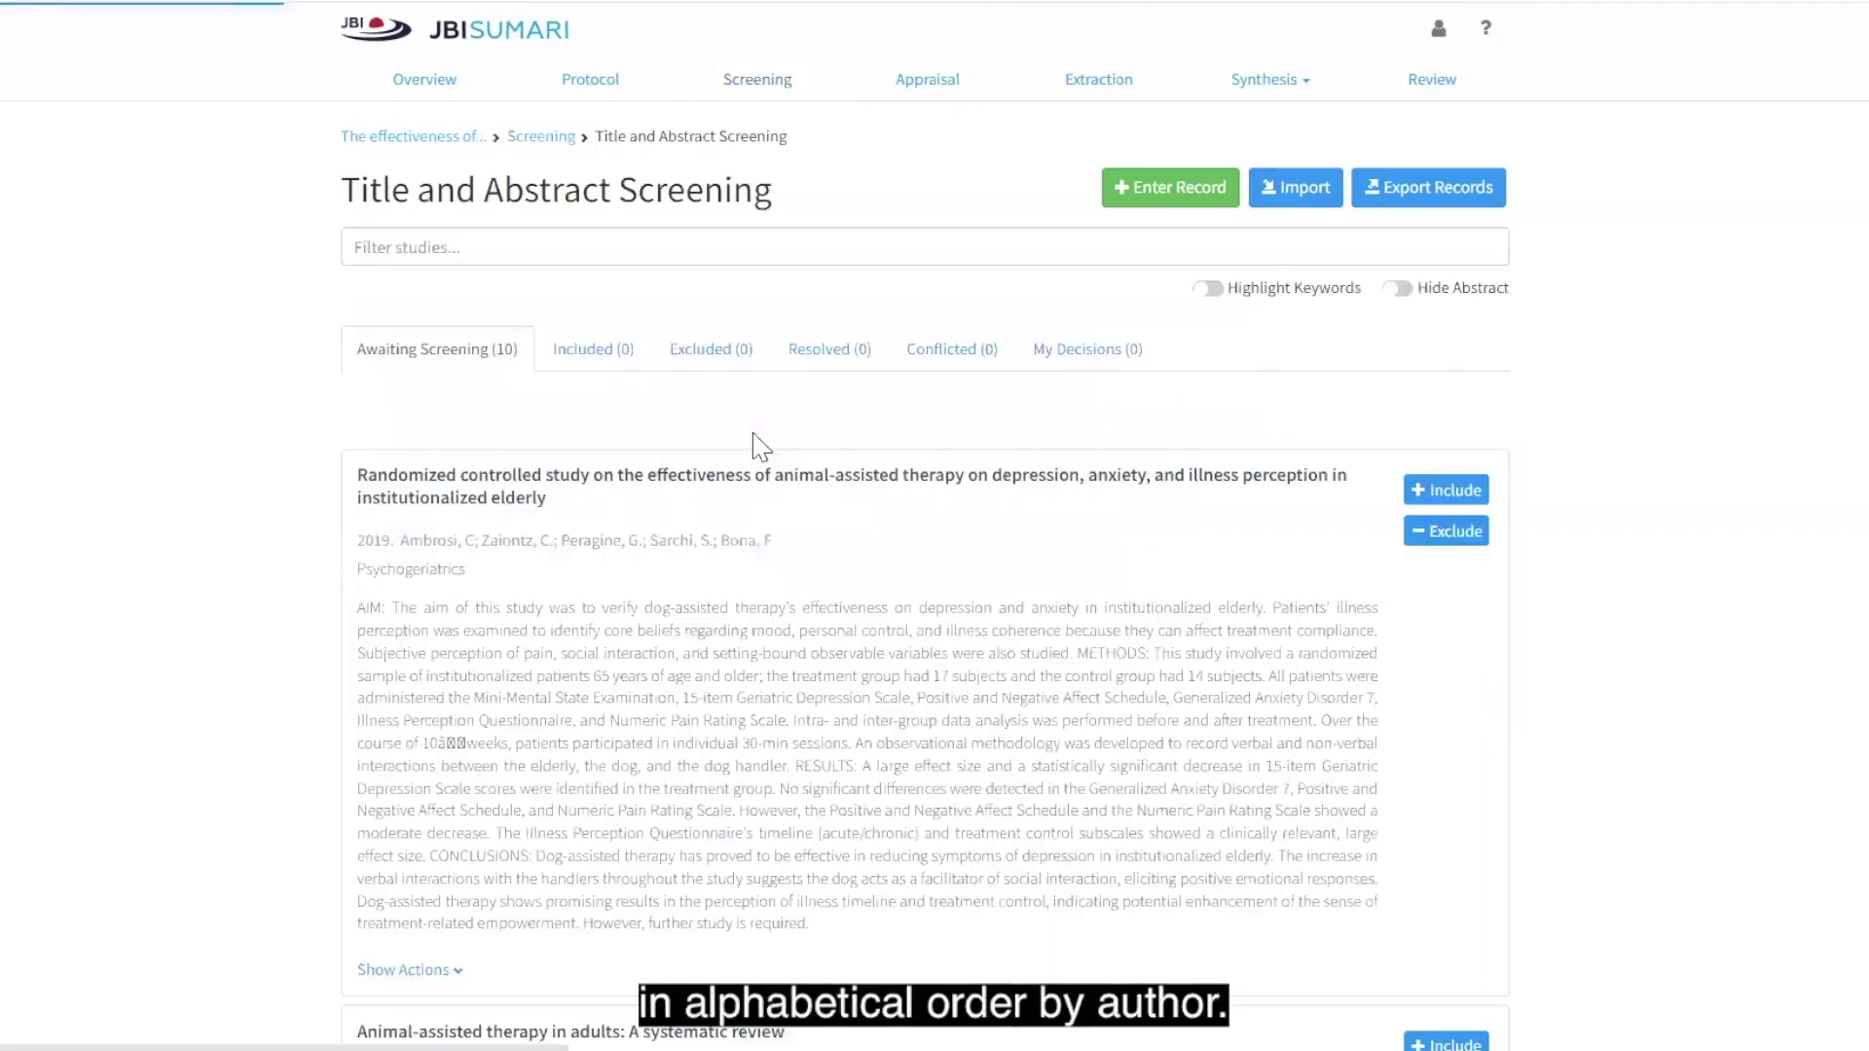
scroll(794, 545, down, 3)
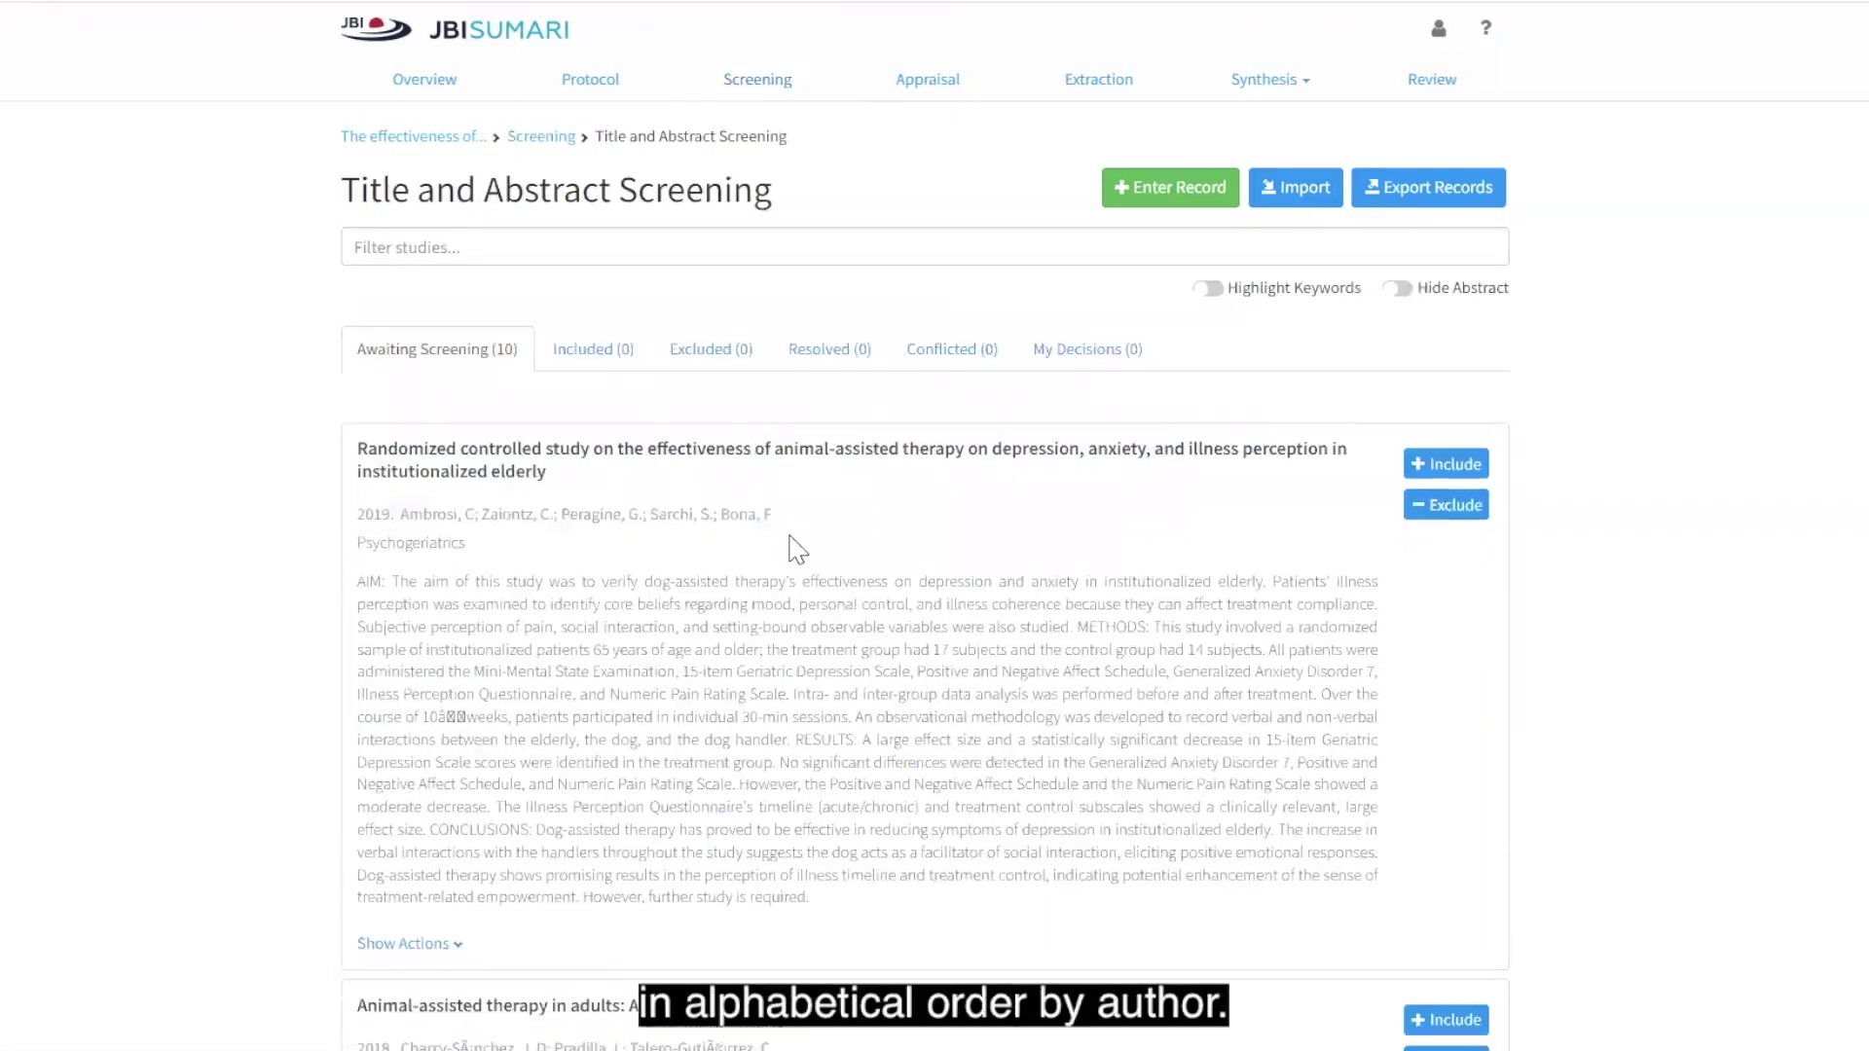
scroll(793, 545, down, 6)
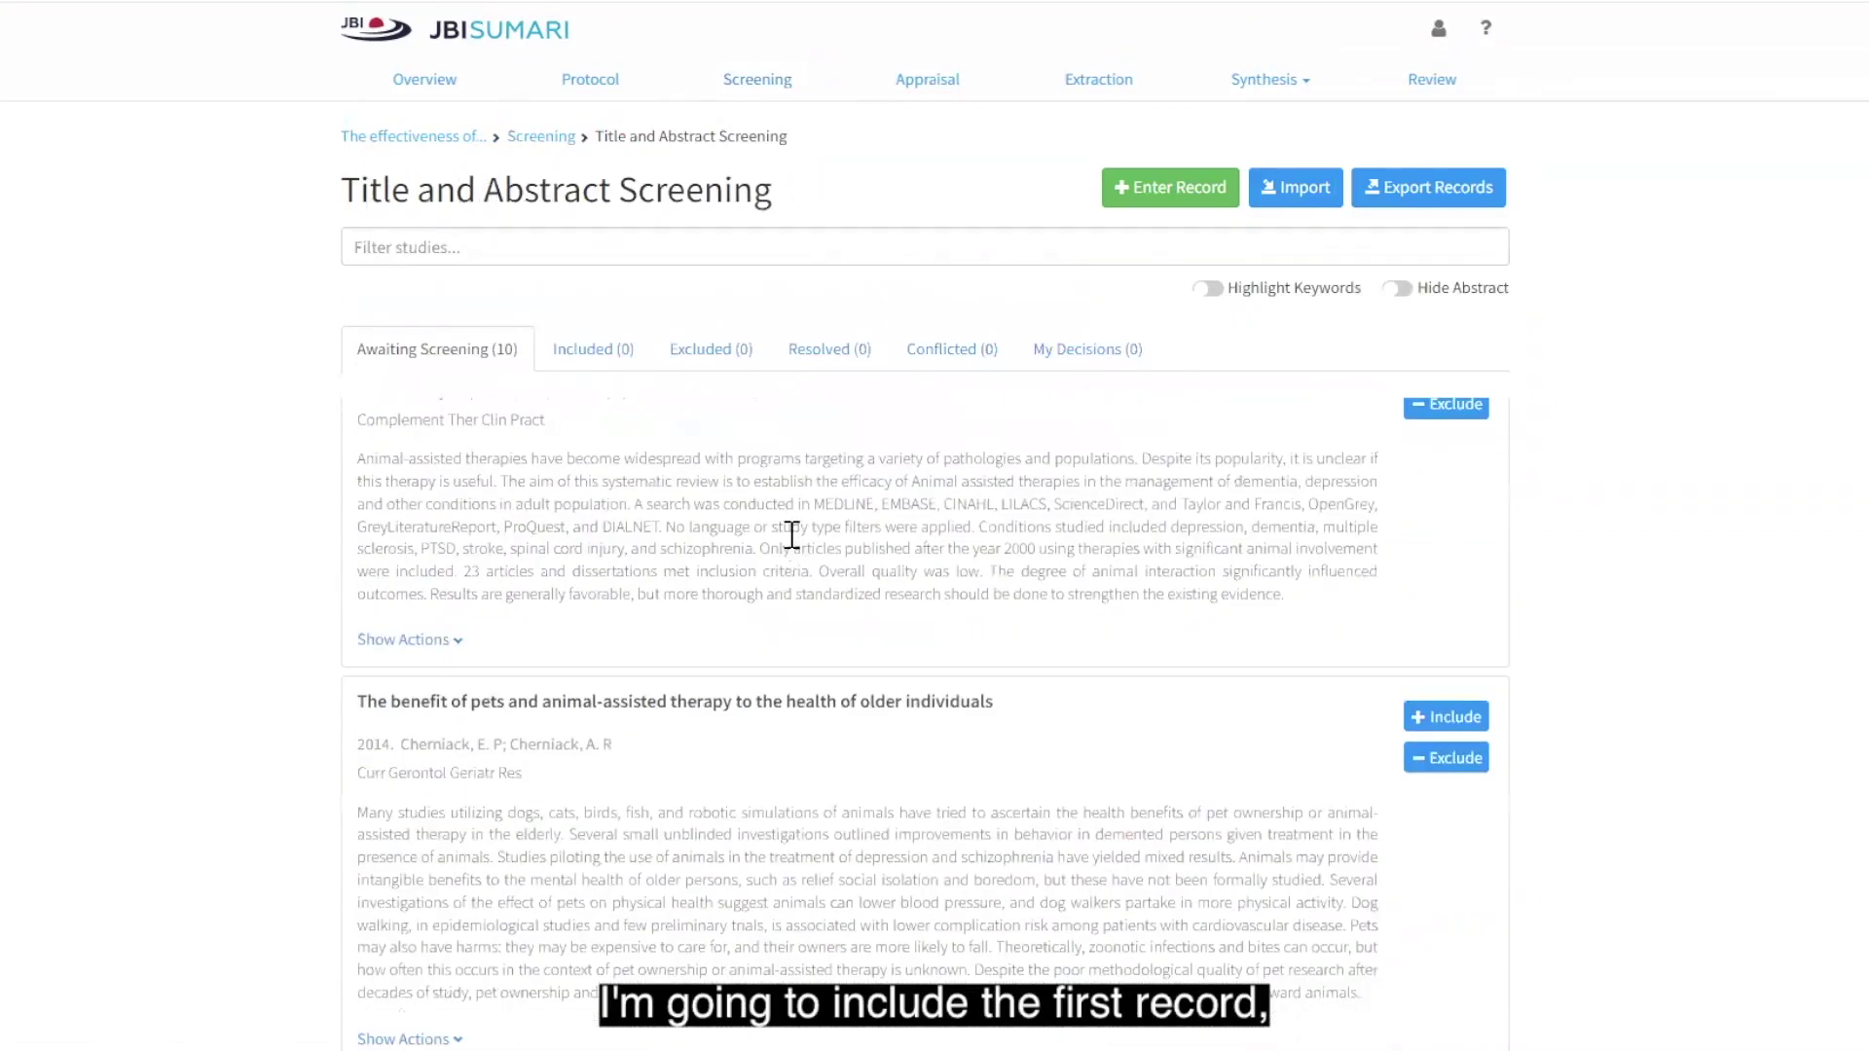
scroll(790, 534, up, 5)
scroll(791, 534, up, 3)
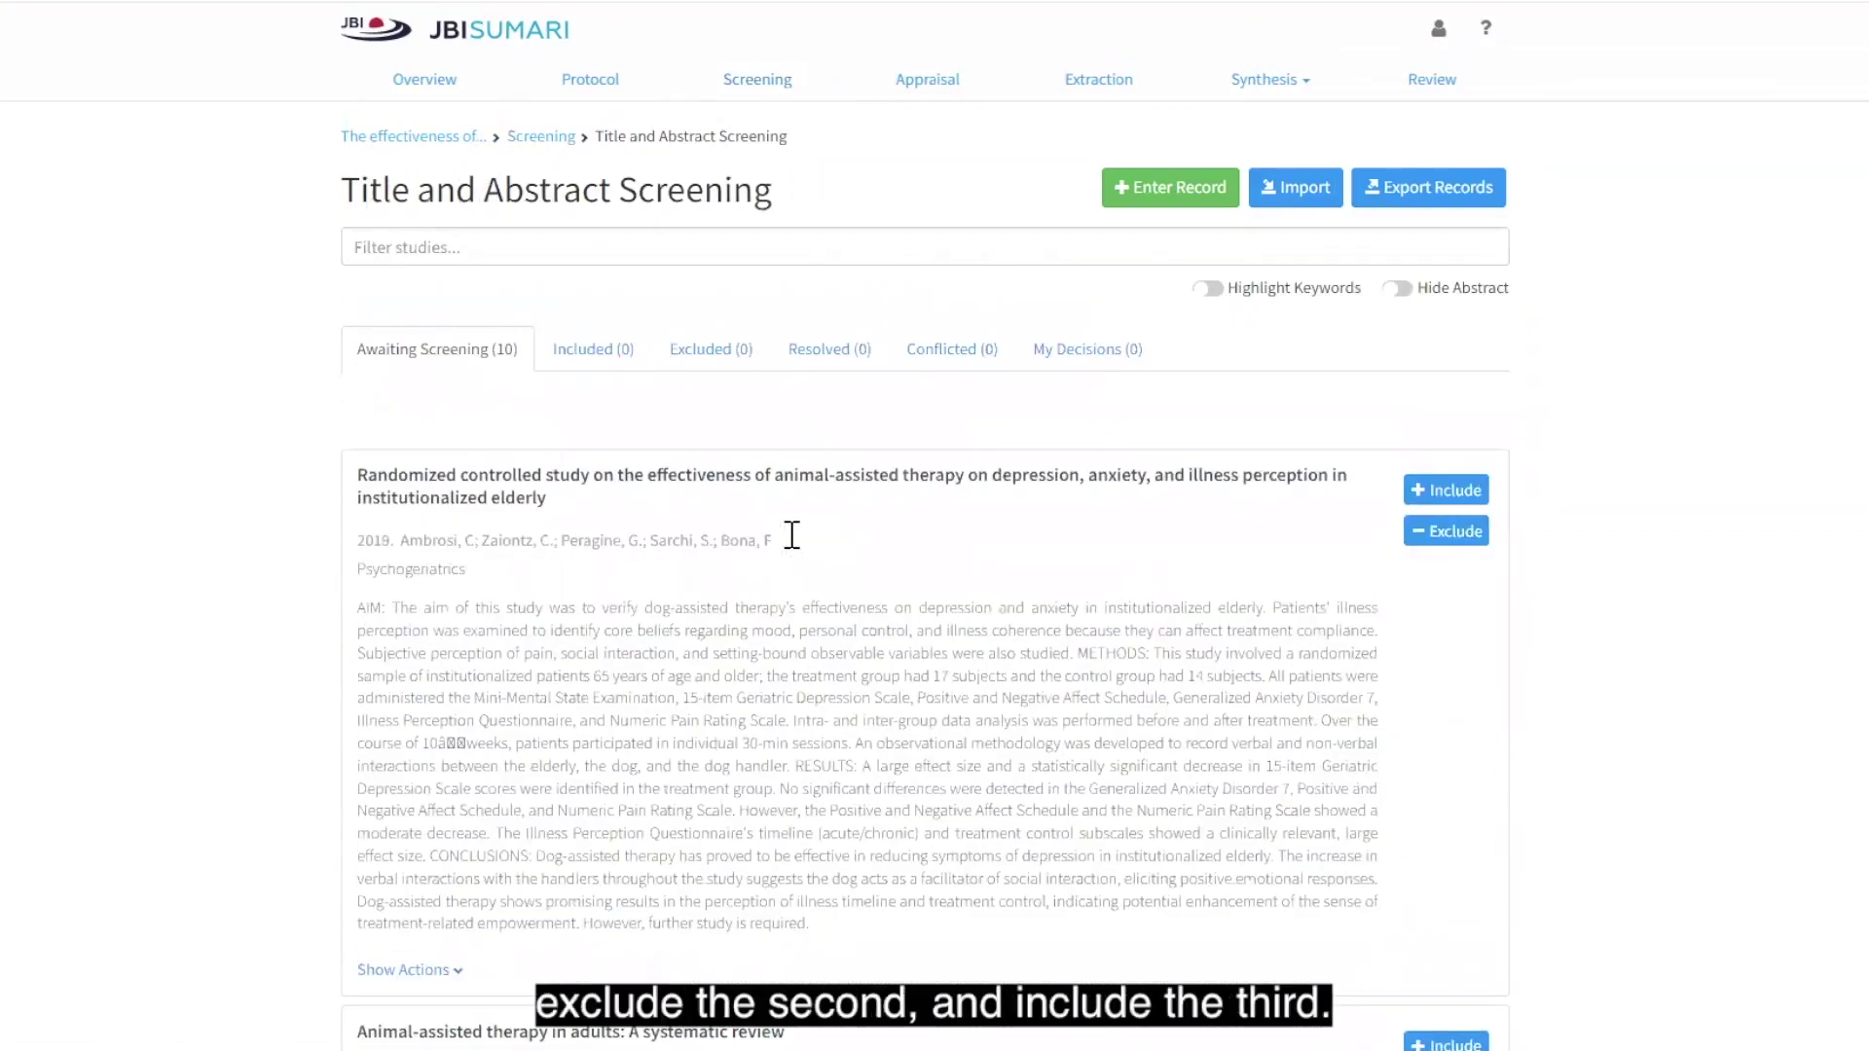
click(1454, 507)
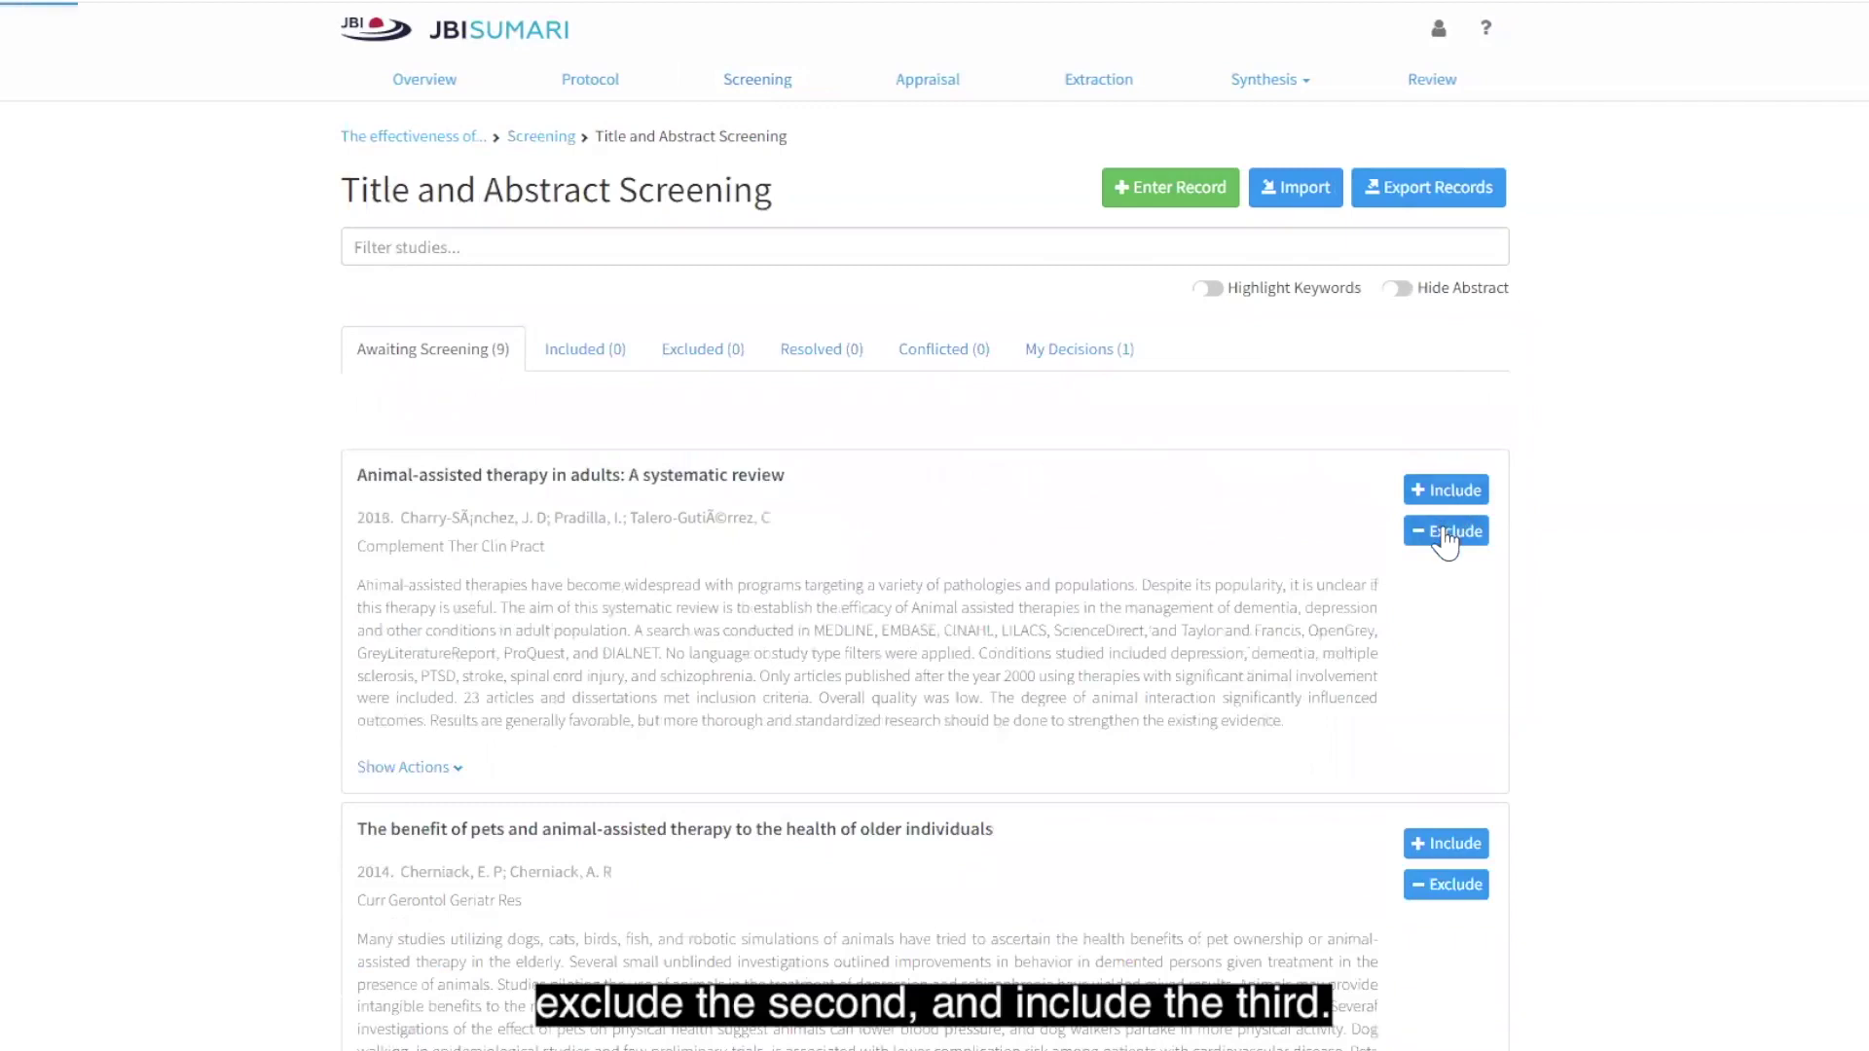
click(1445, 536)
click(1445, 498)
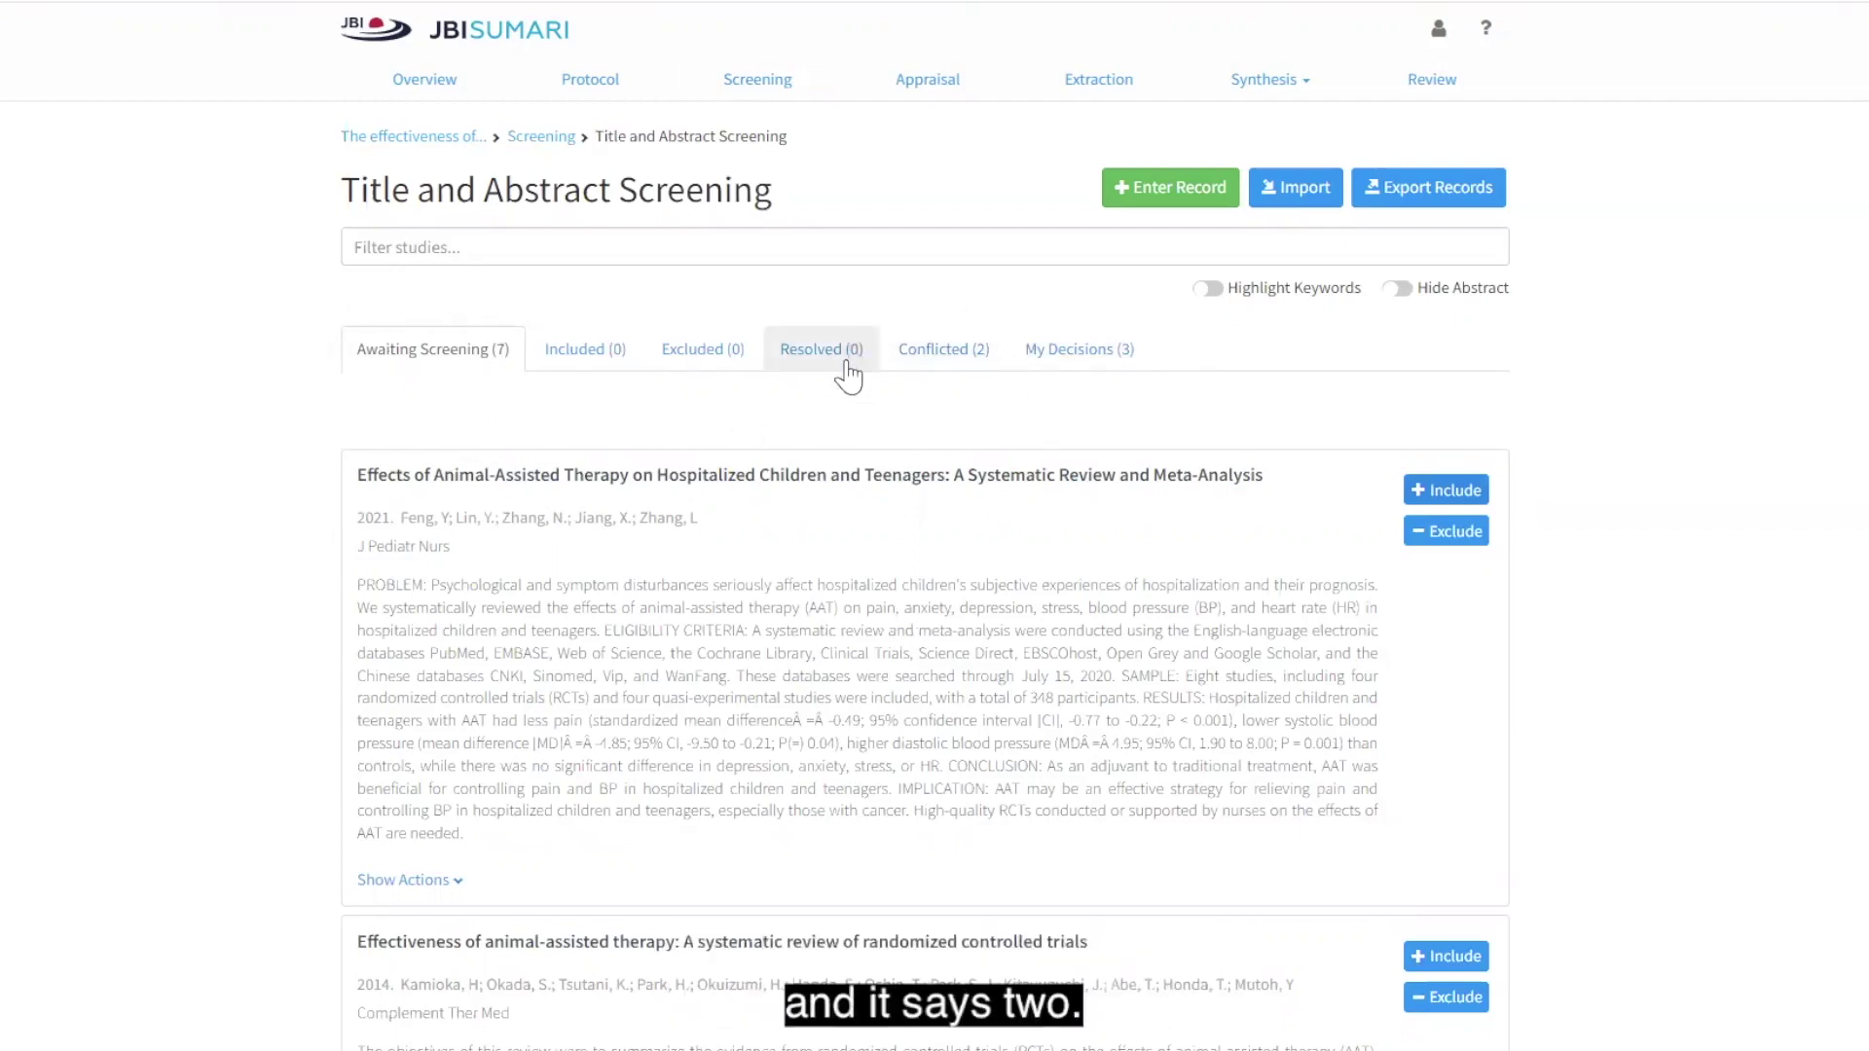
List the two conflicted records and review each reviewer's include and exclude decisions.
click(939, 341)
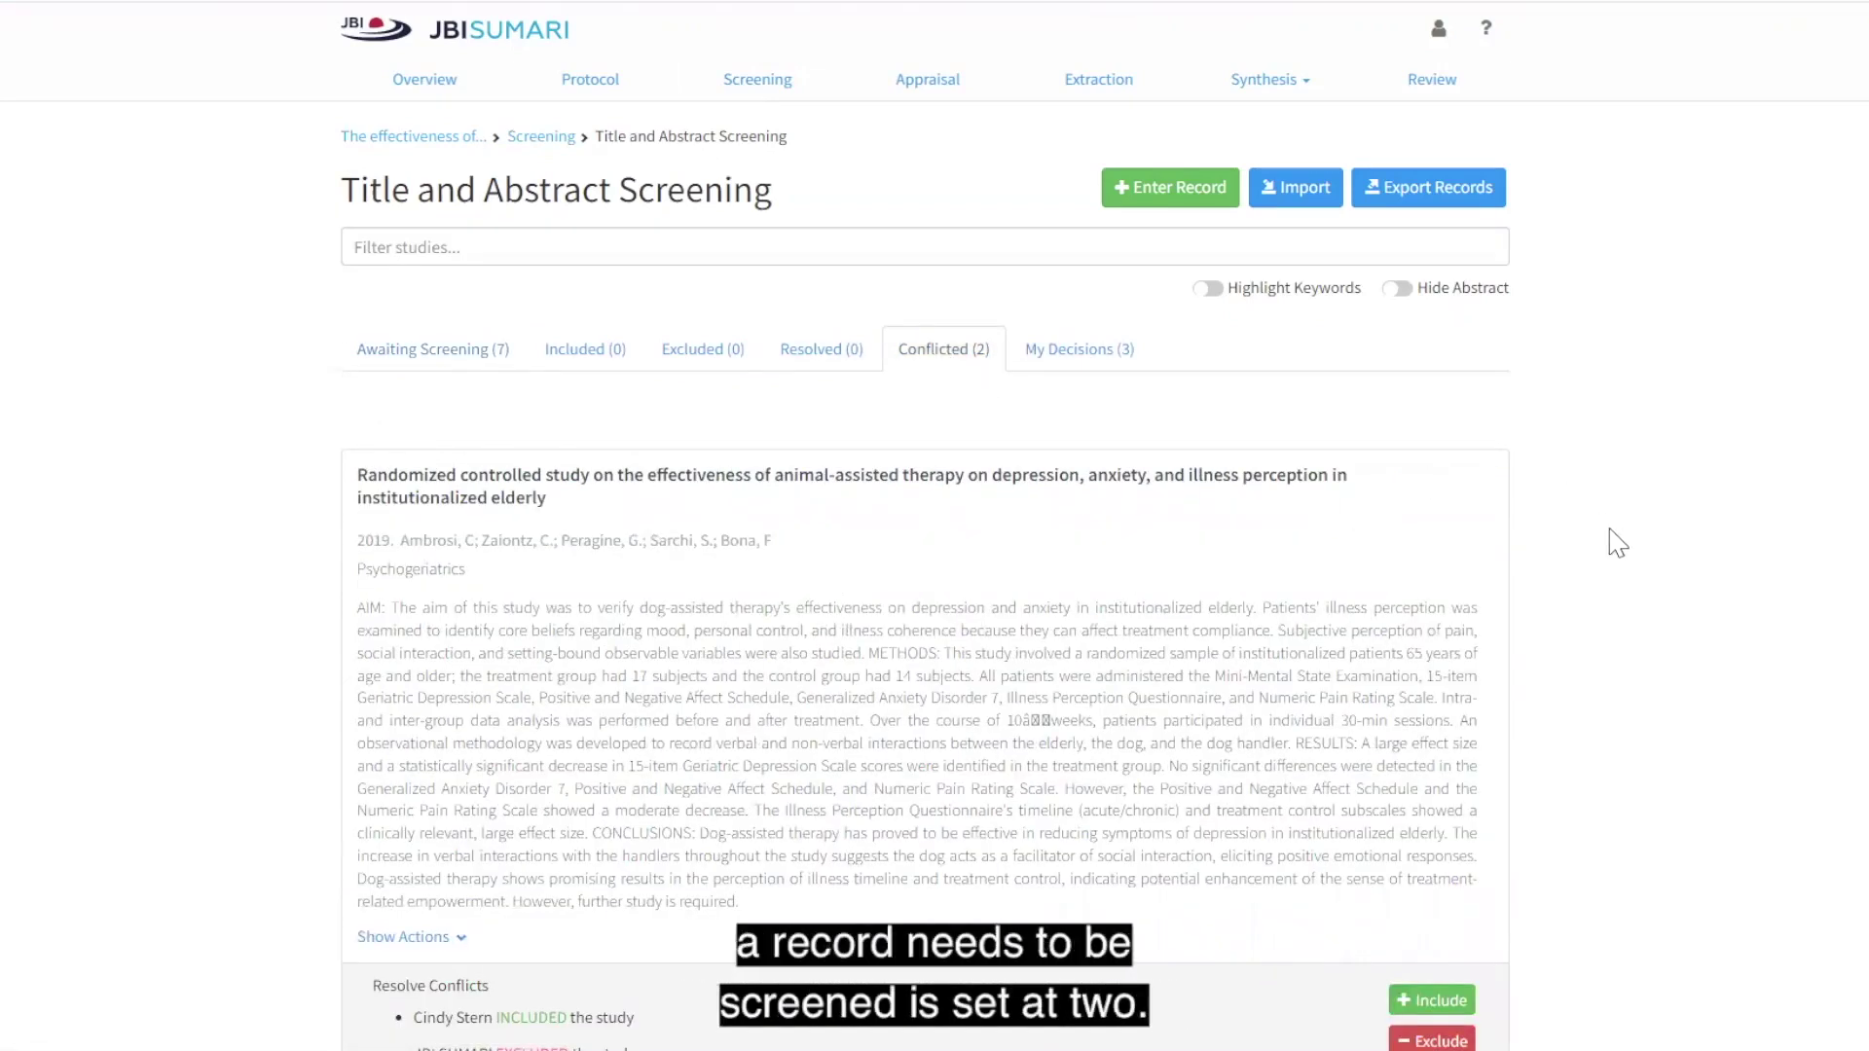
scroll(1618, 542, down, 1)
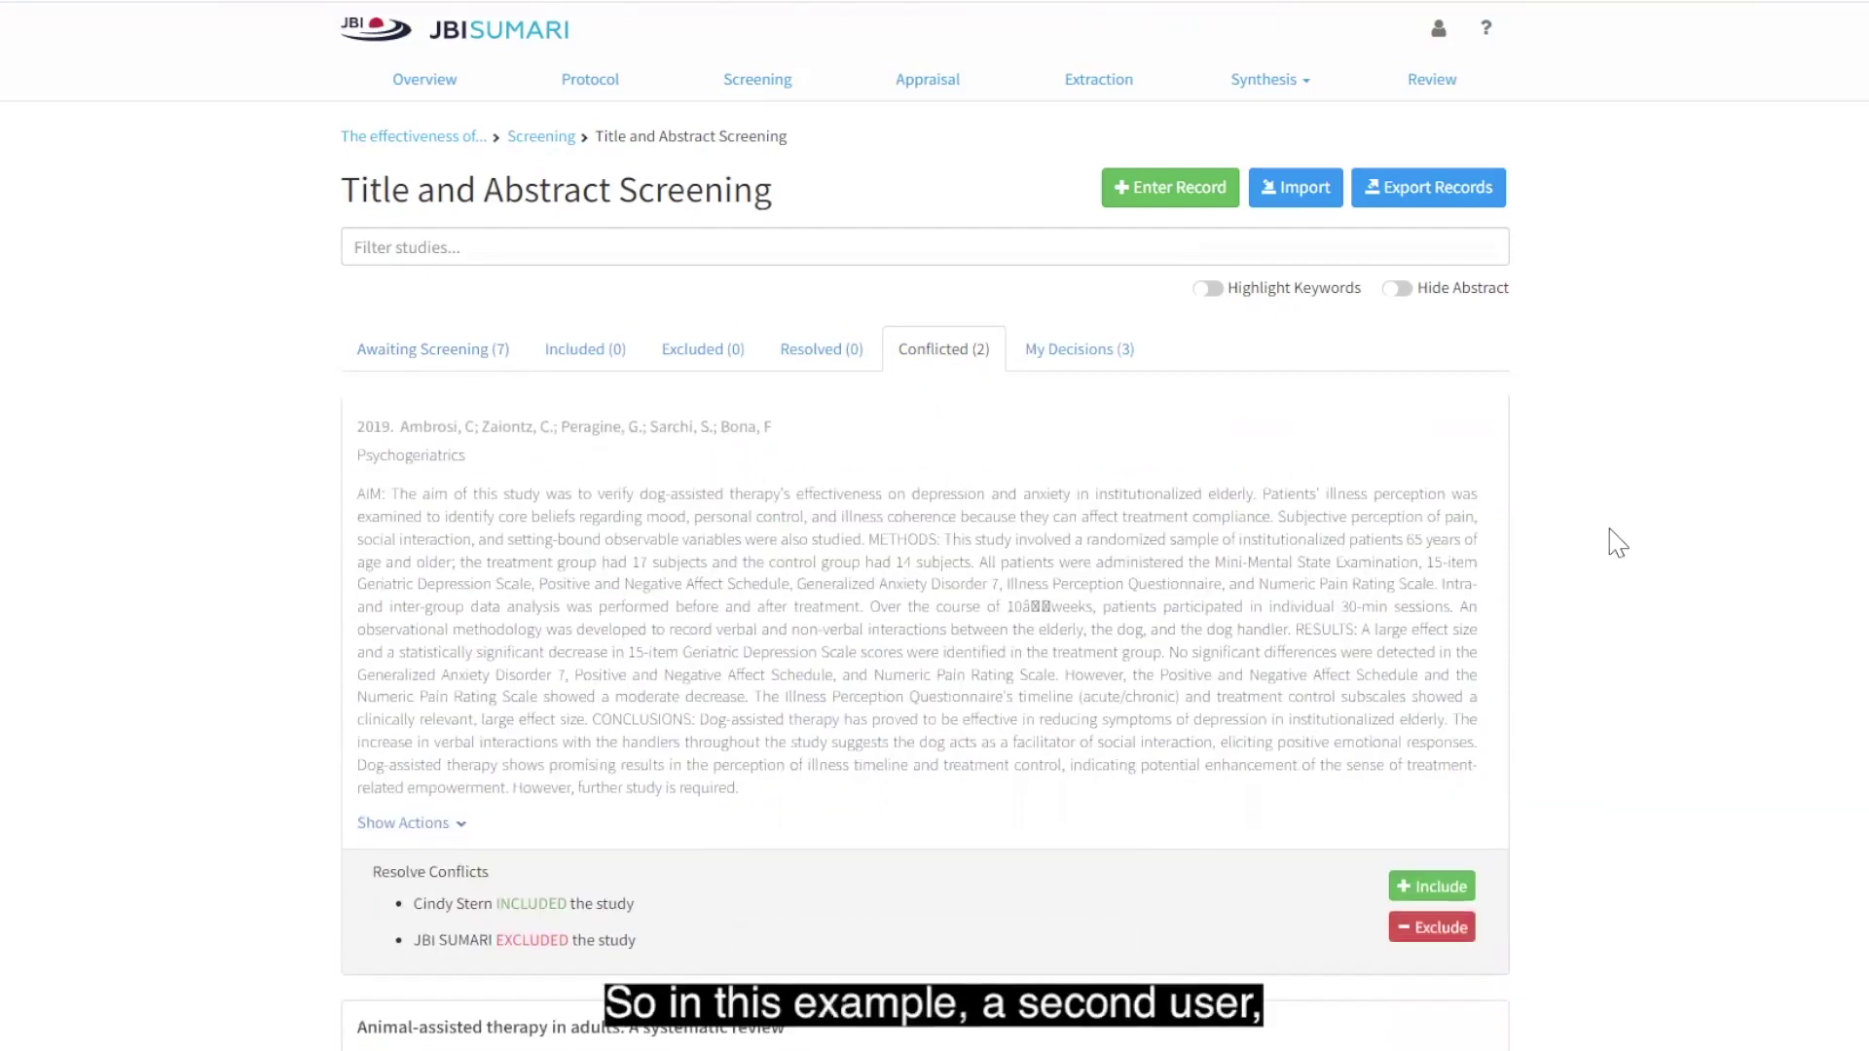
scroll(1618, 542, down, 1)
scroll(1618, 542, down, 1)
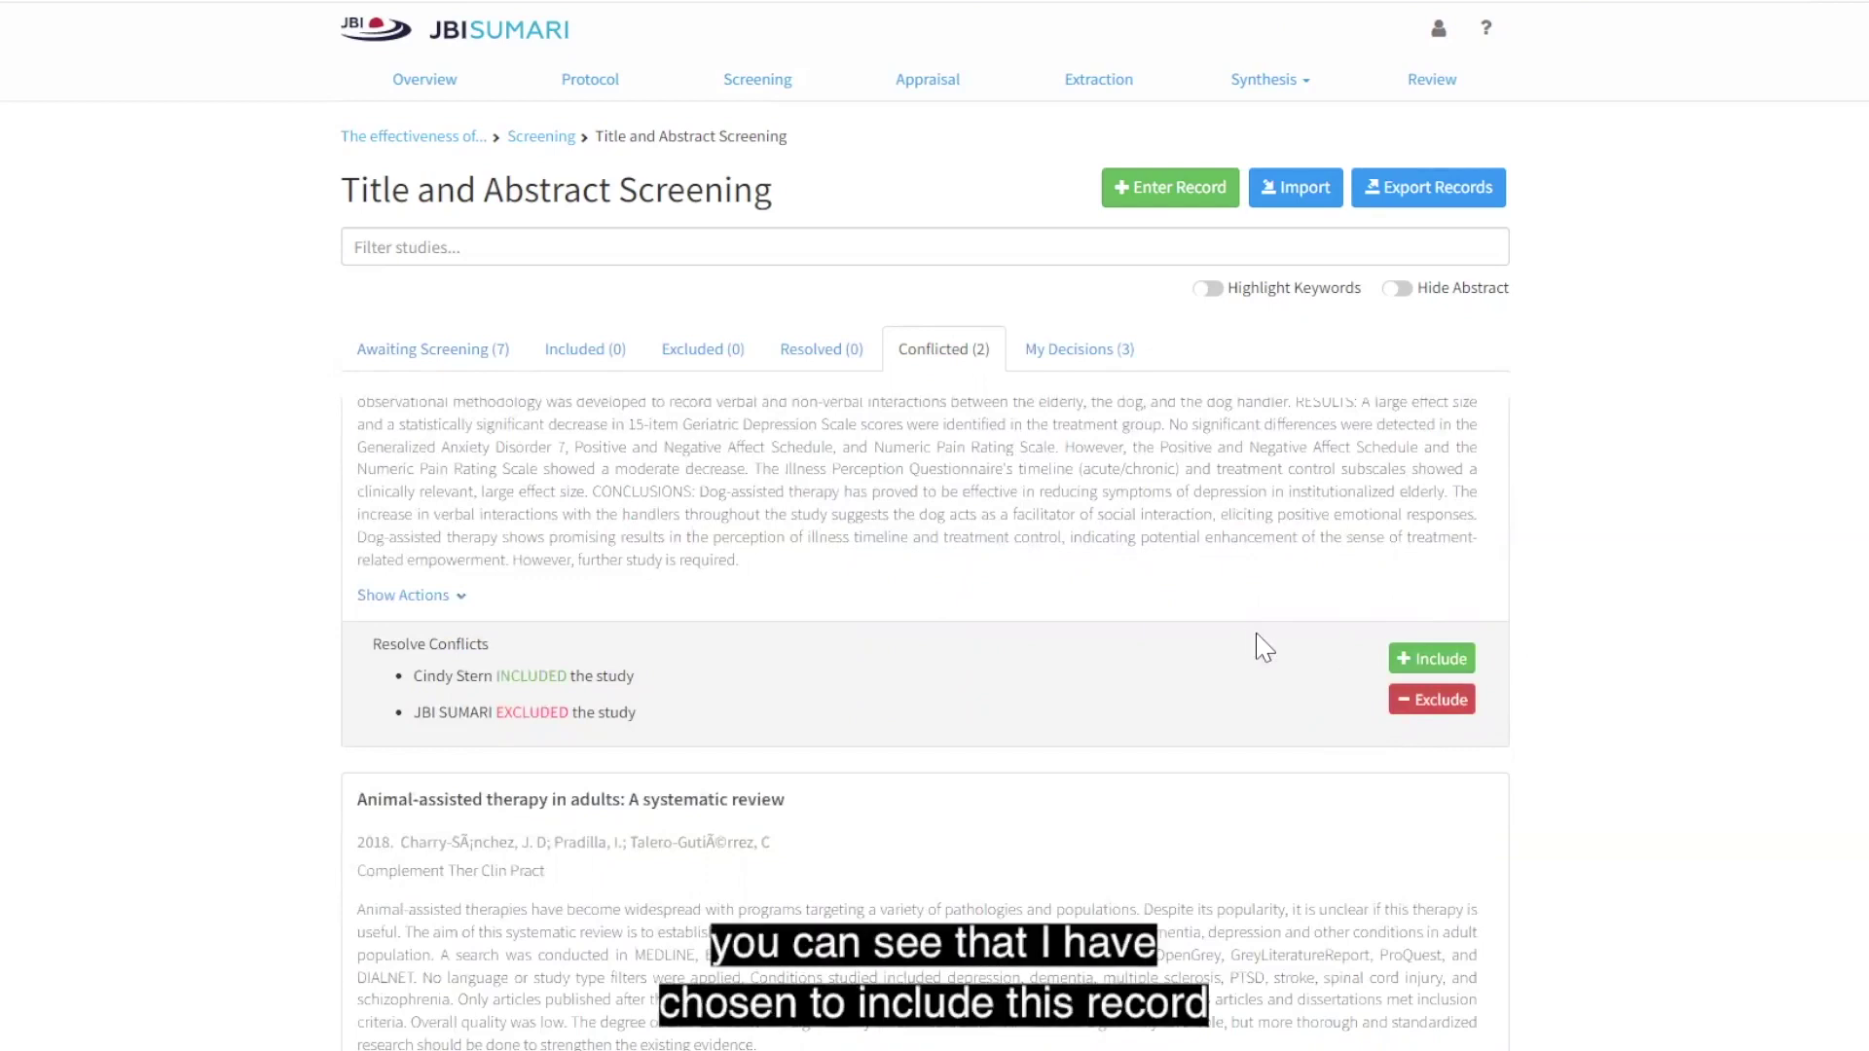
scroll(1259, 641, up, 3)
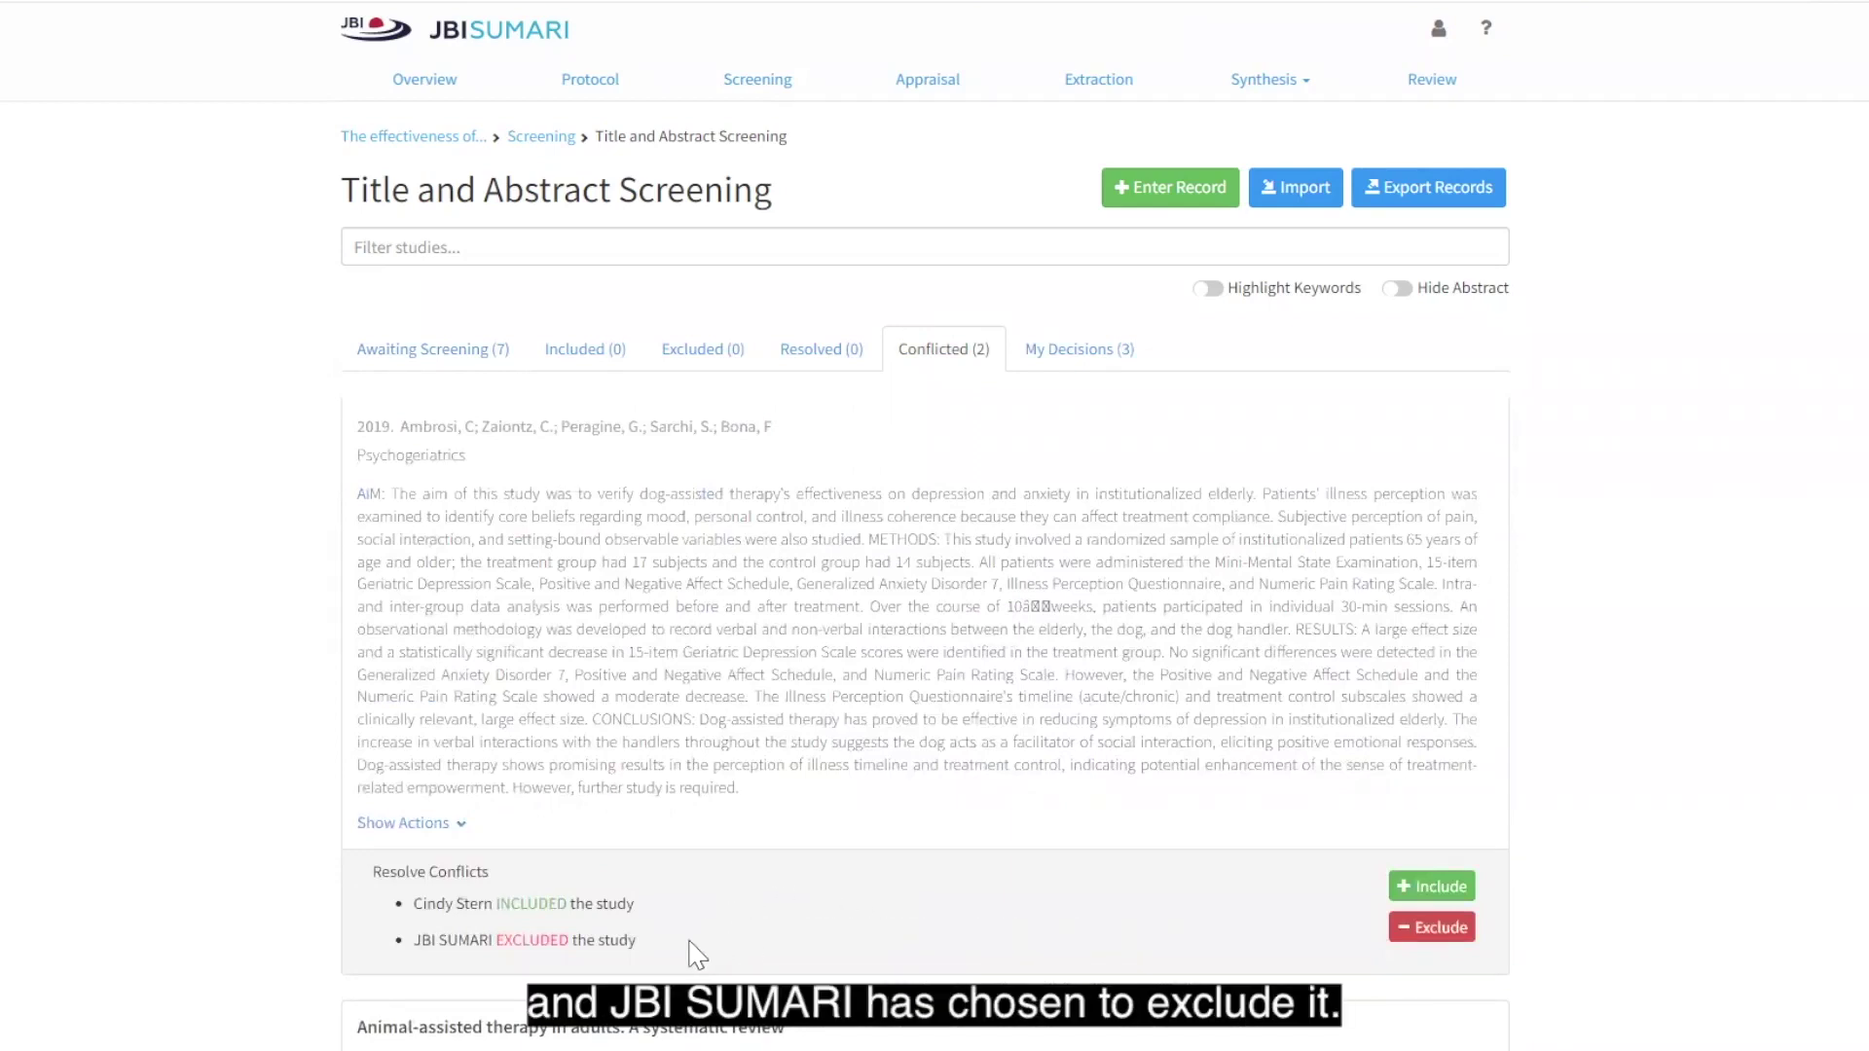
scroll(950, 915, down, 1)
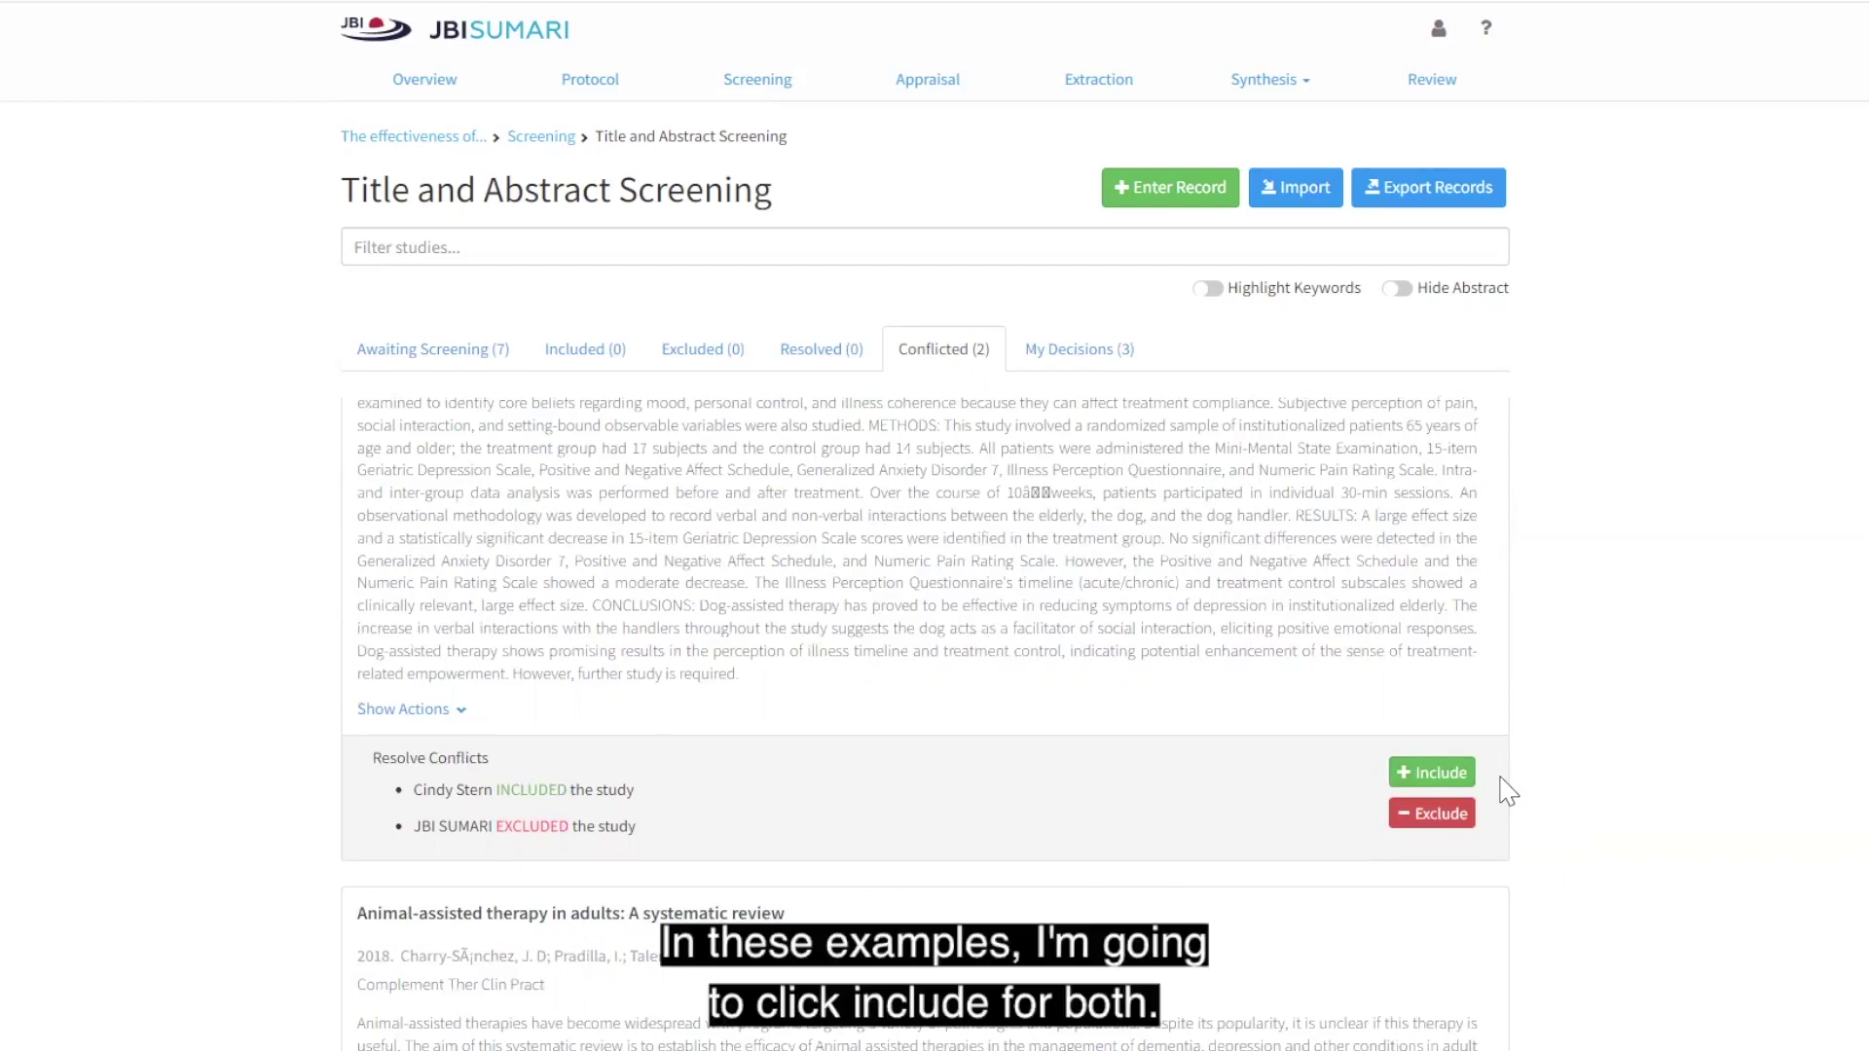
Resolve both conflicted records as includes, then return to the Screening overview.
click(1441, 776)
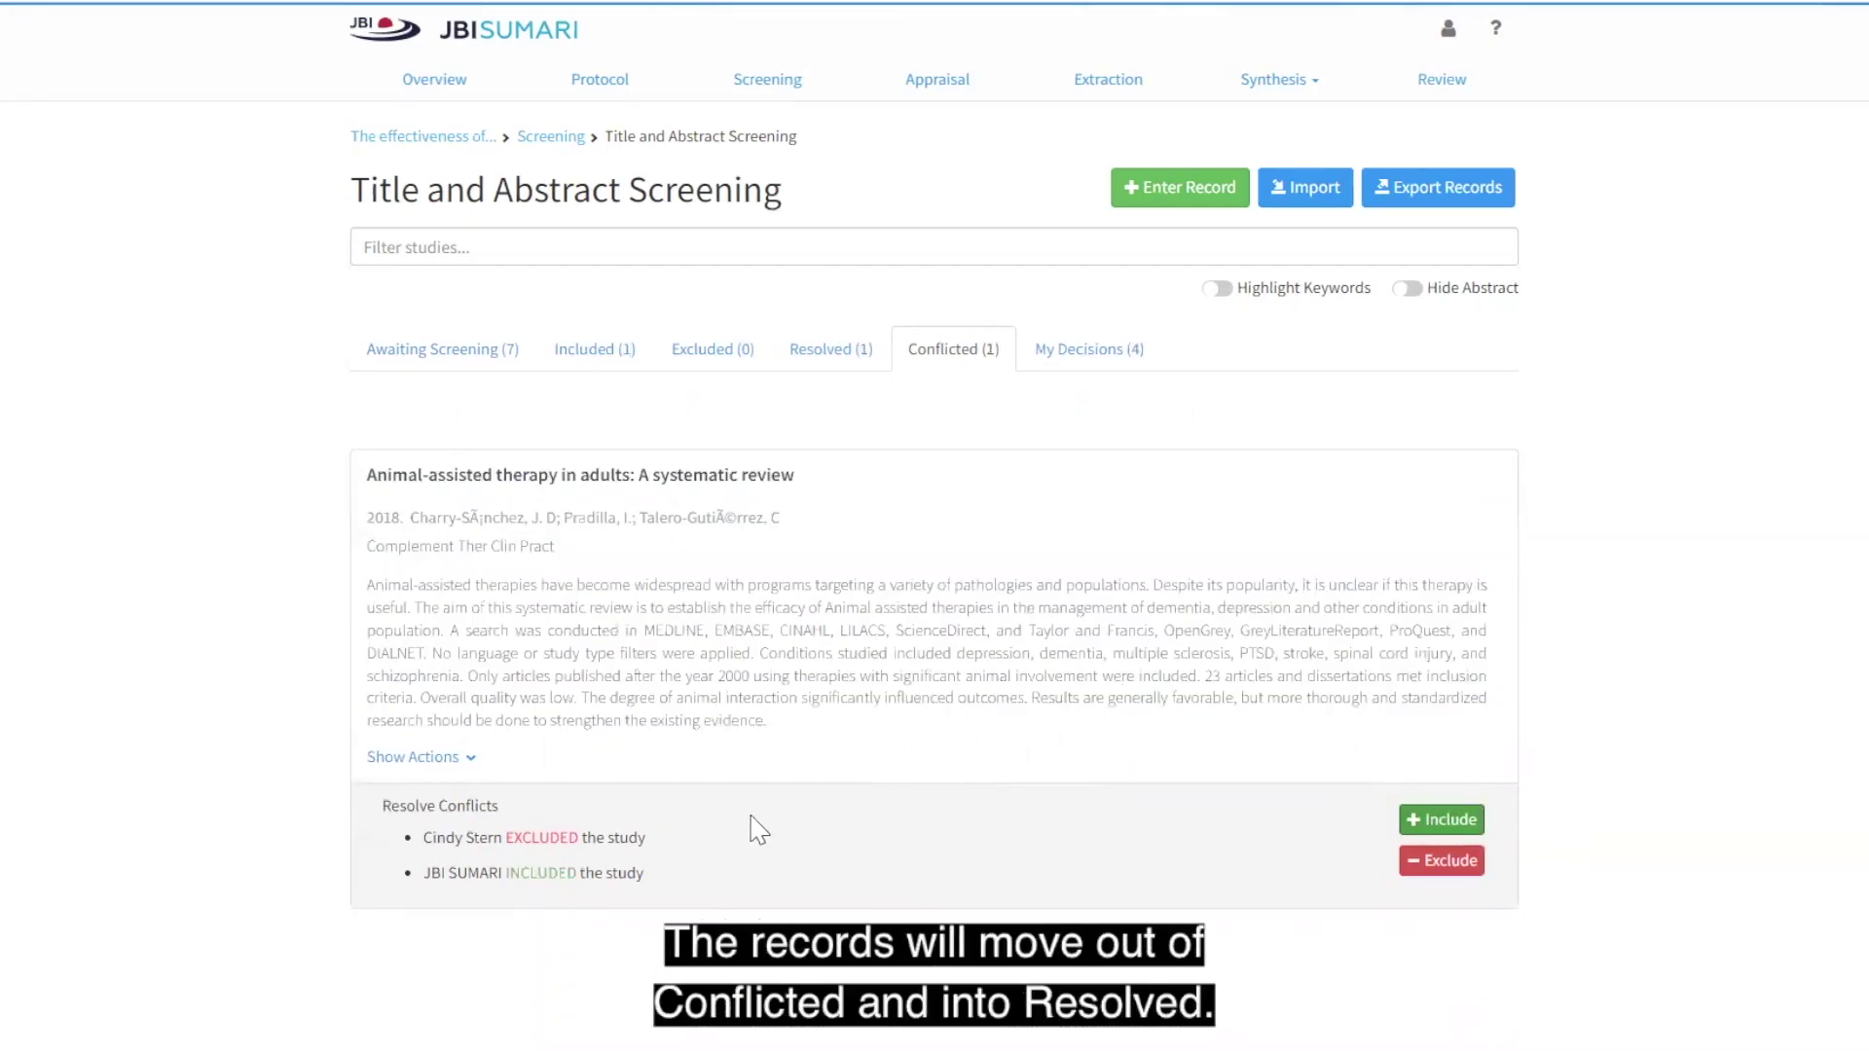
click(1441, 820)
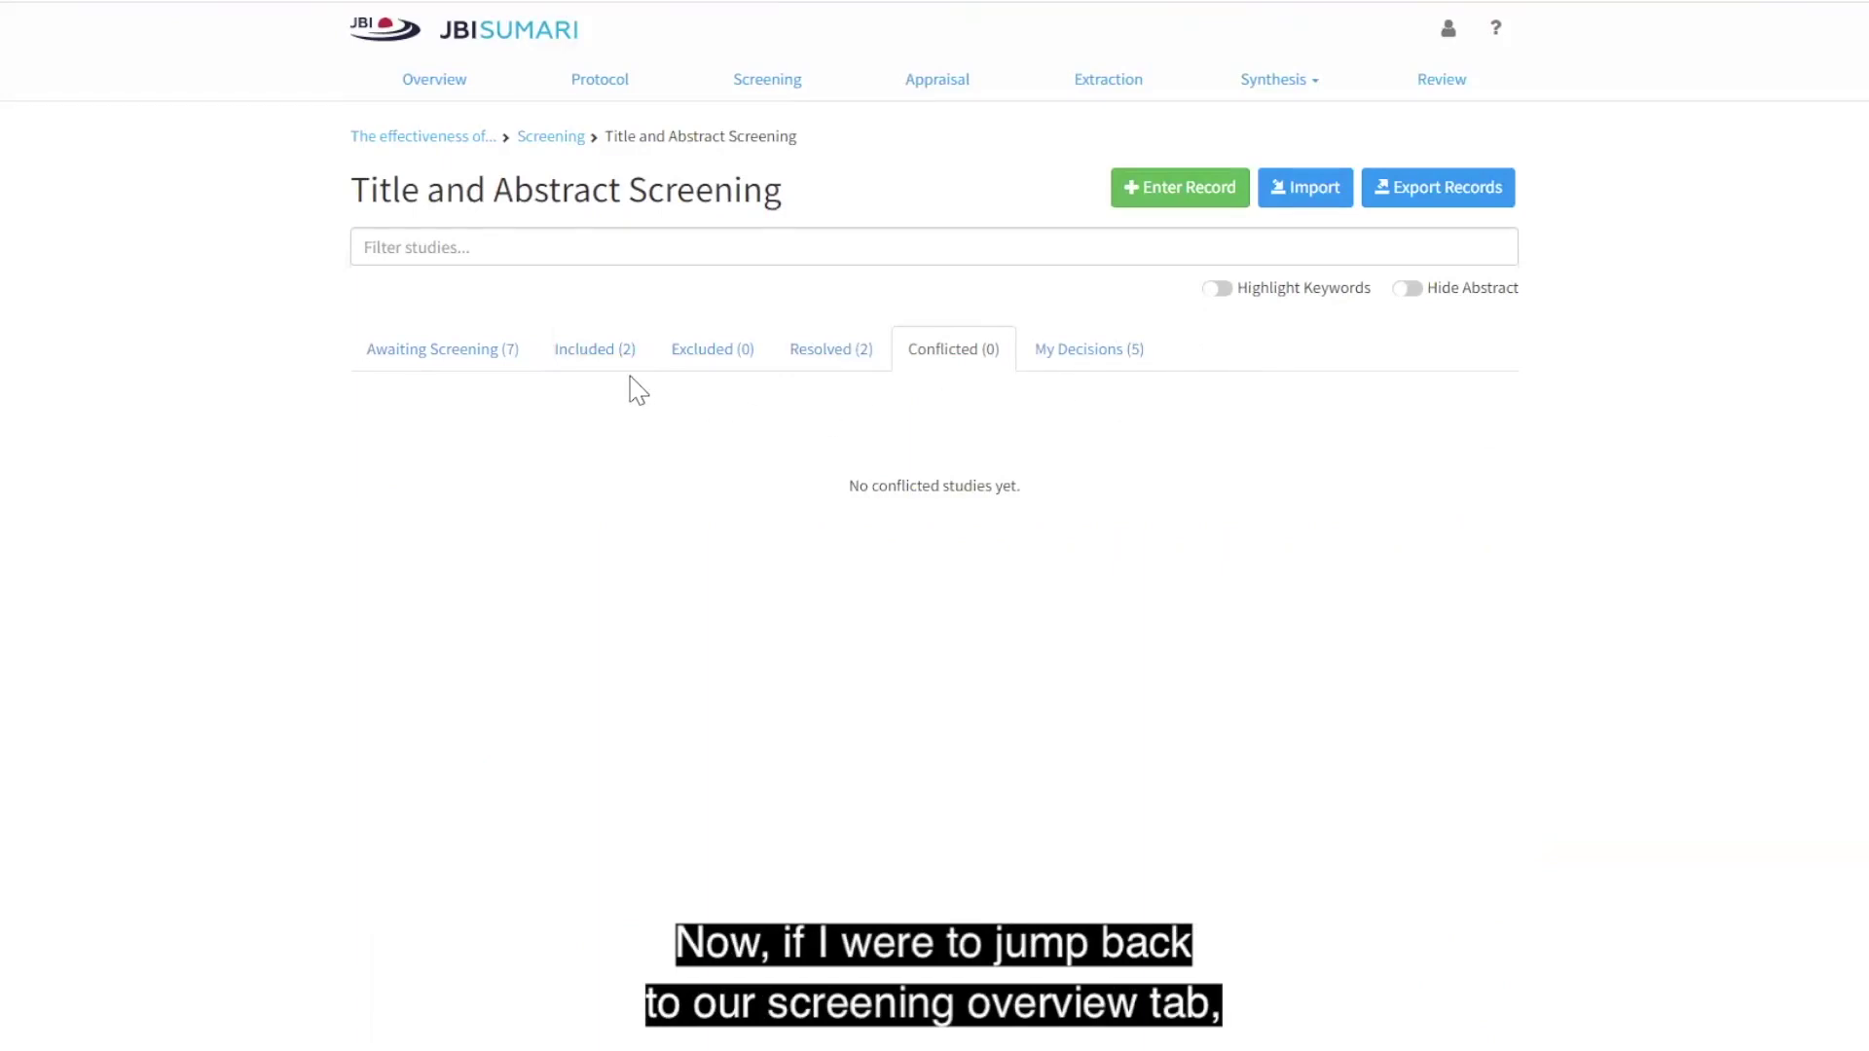
click(764, 82)
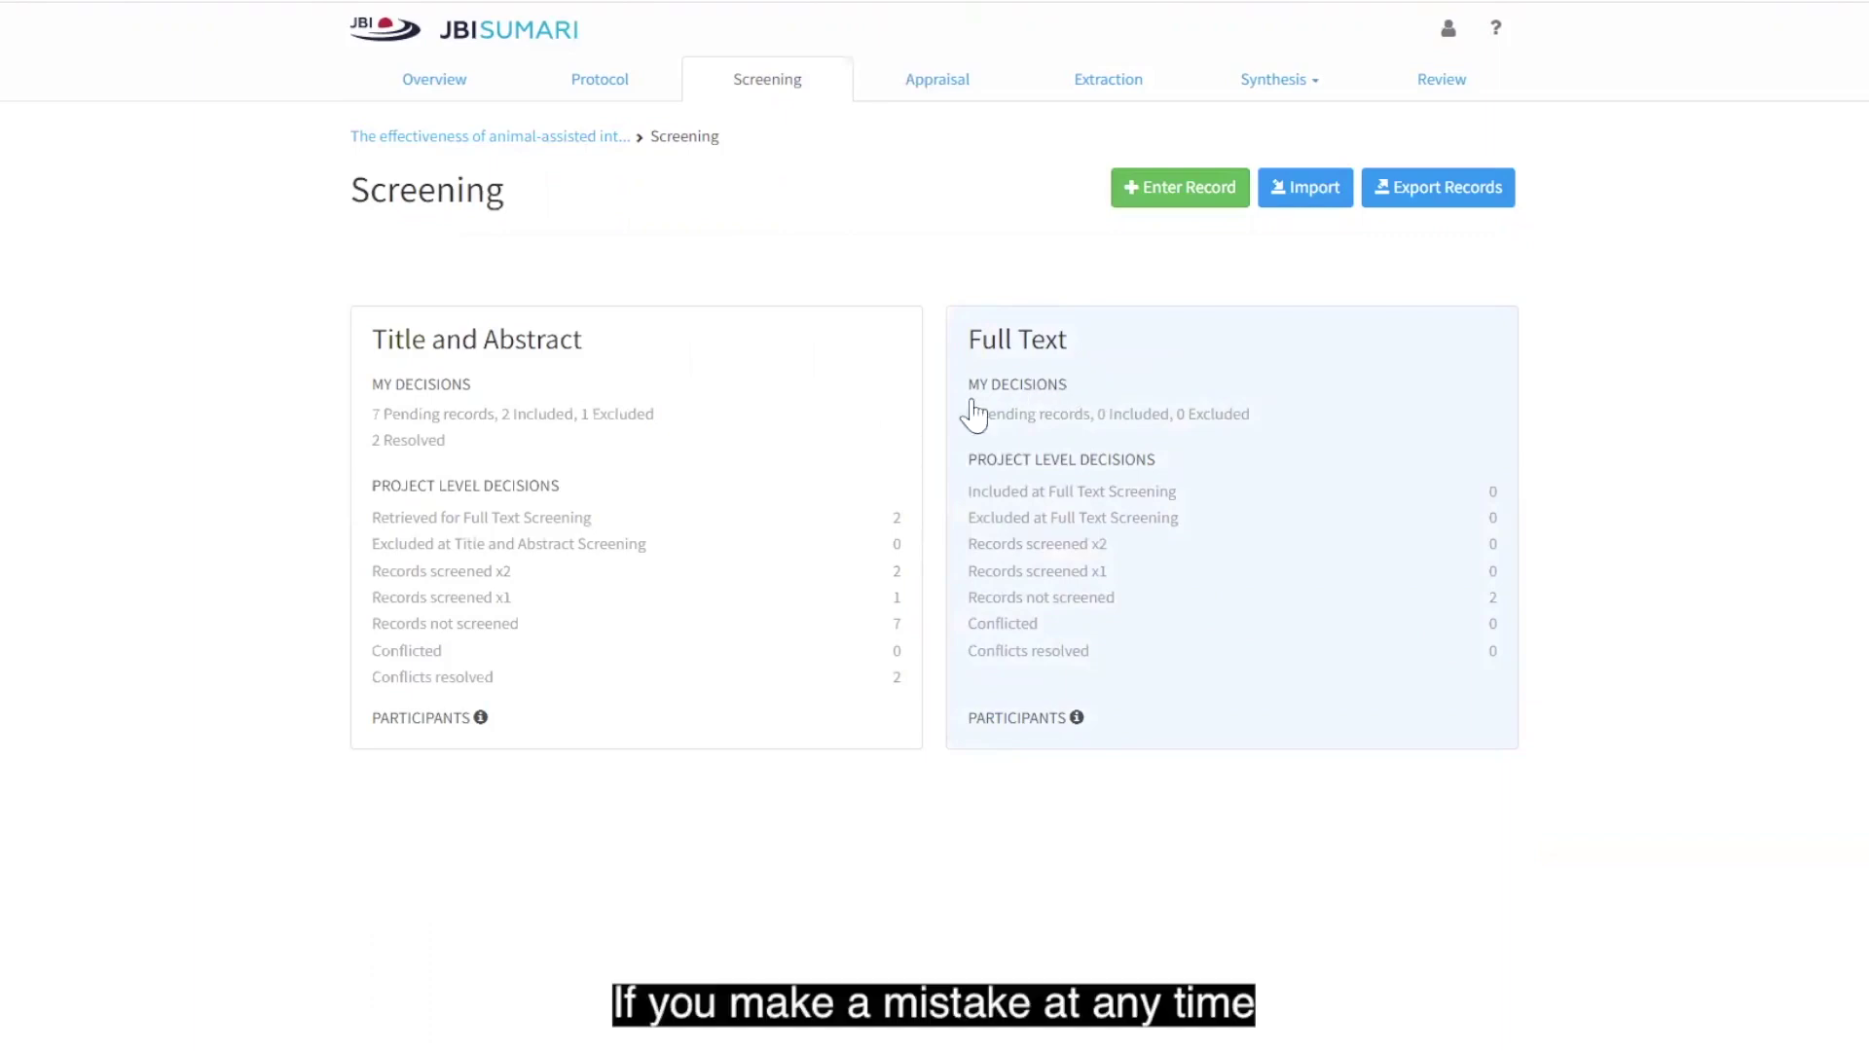
Revert my include on the pets and older individuals' health record, then view Awaiting Screening.
click(681, 545)
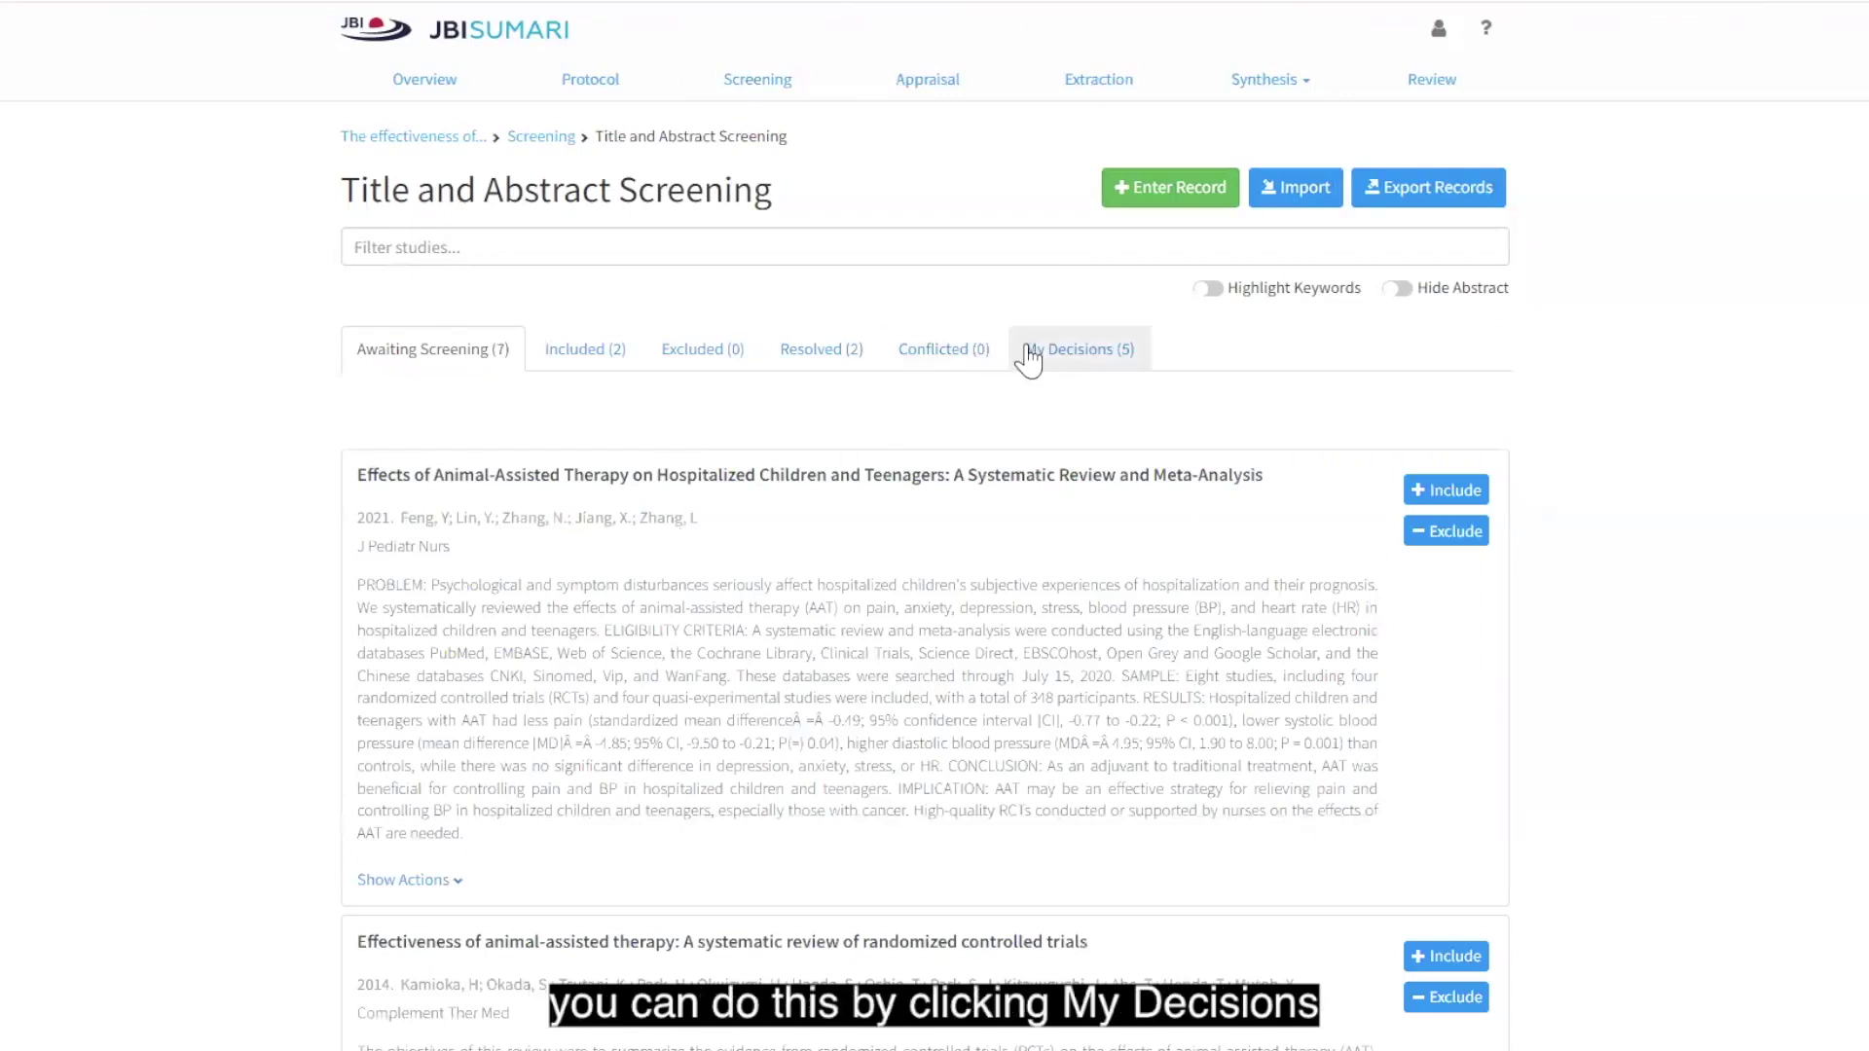
click(1046, 352)
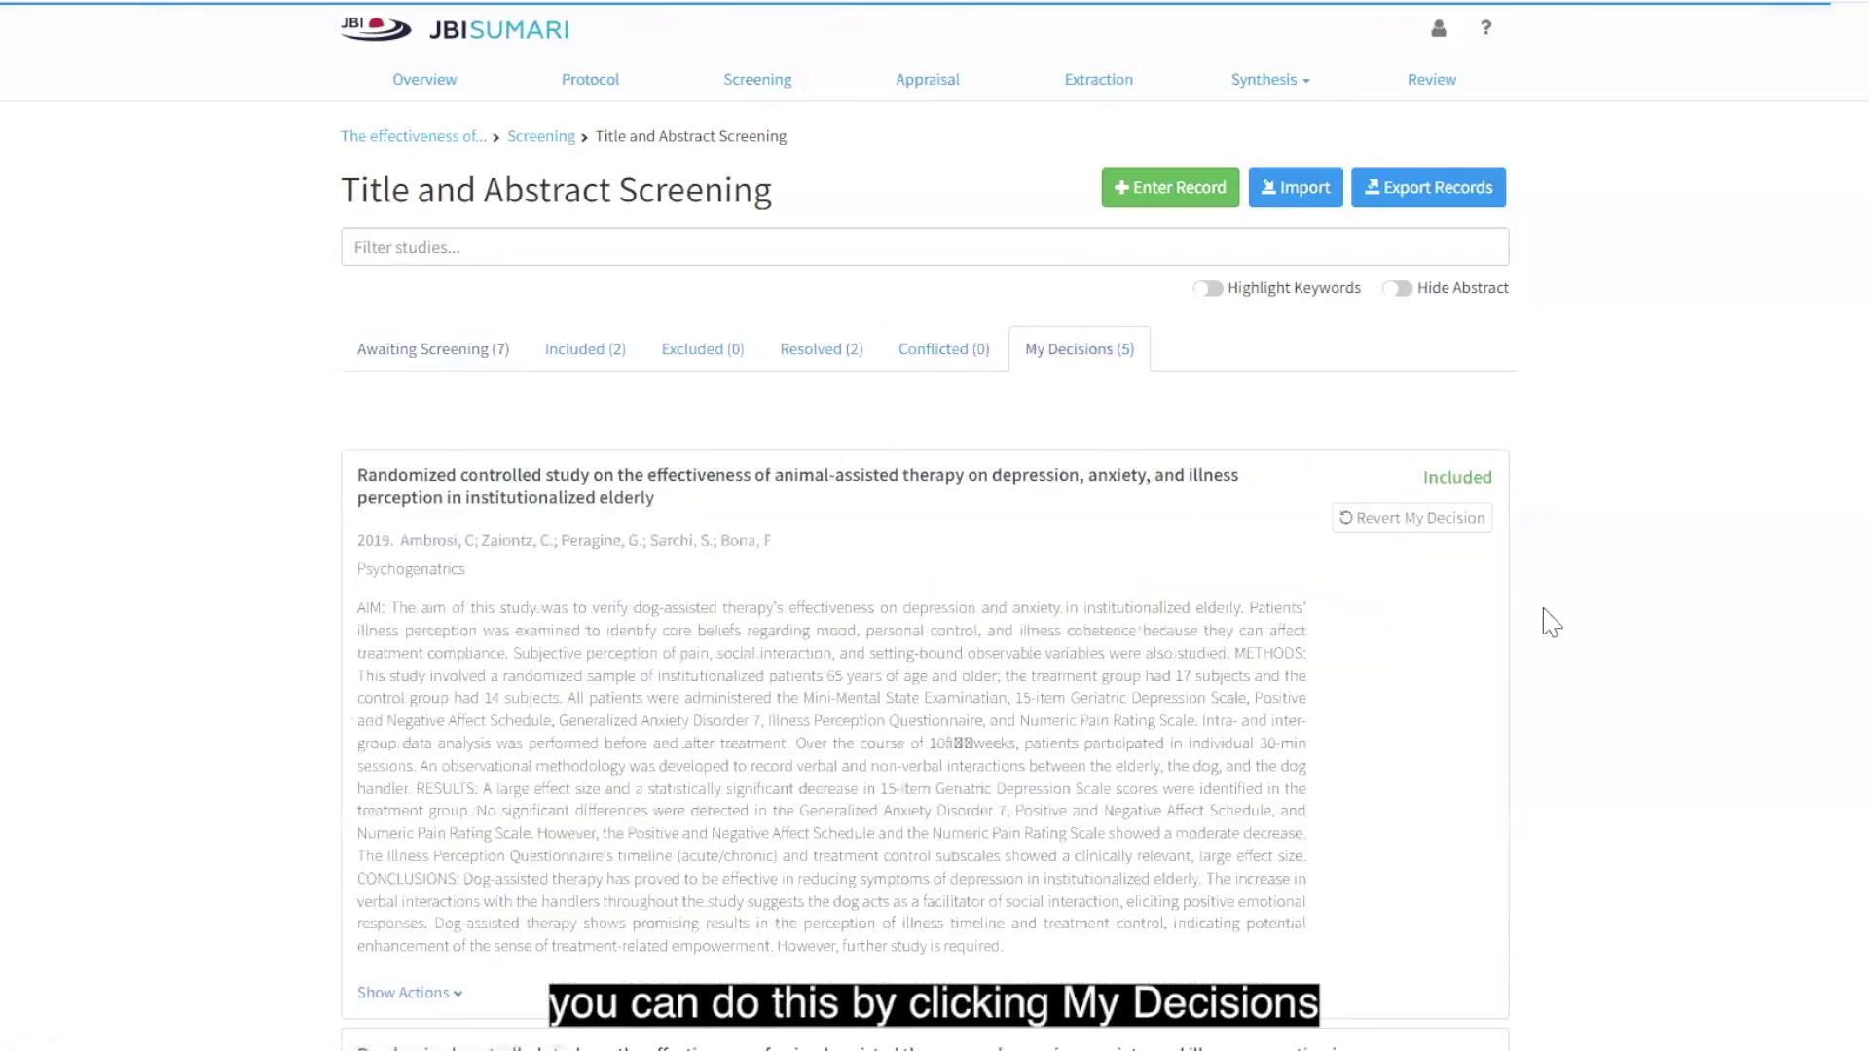
scroll(1628, 664, down, 5)
scroll(1635, 667, down, 7)
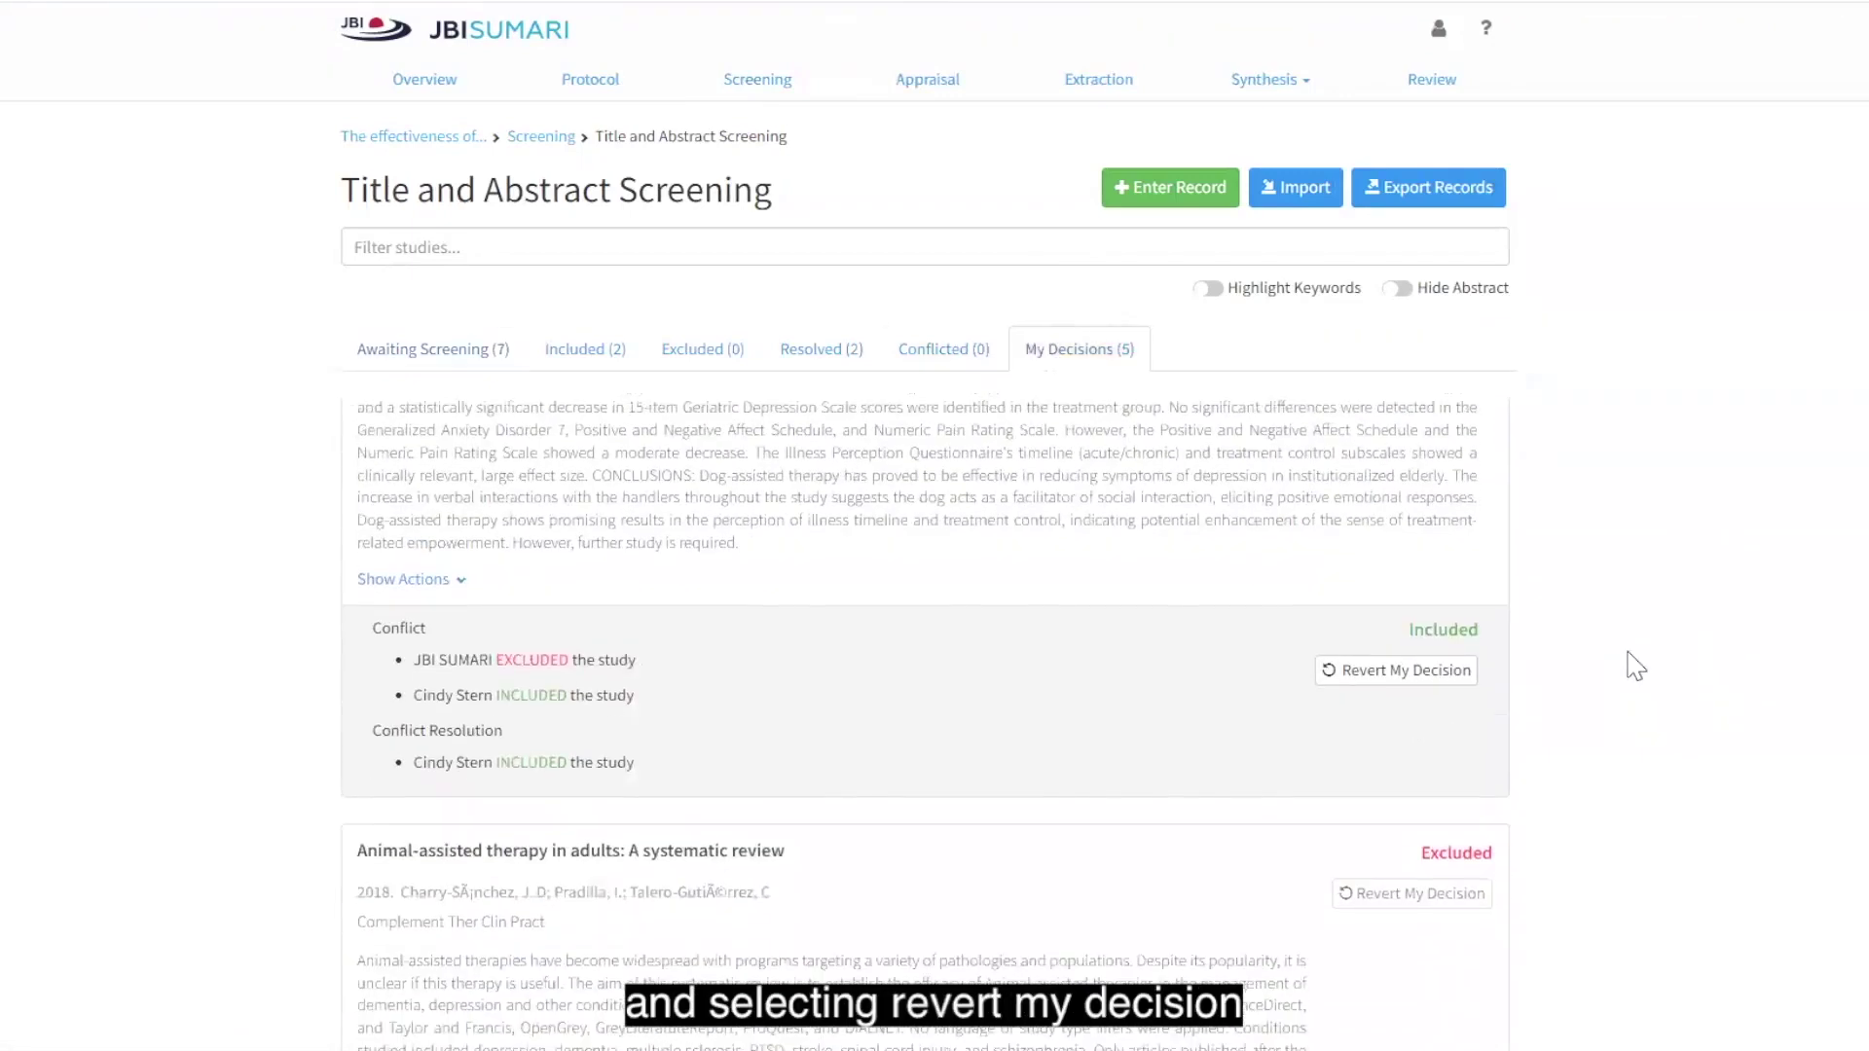
scroll(1629, 664, down, 8)
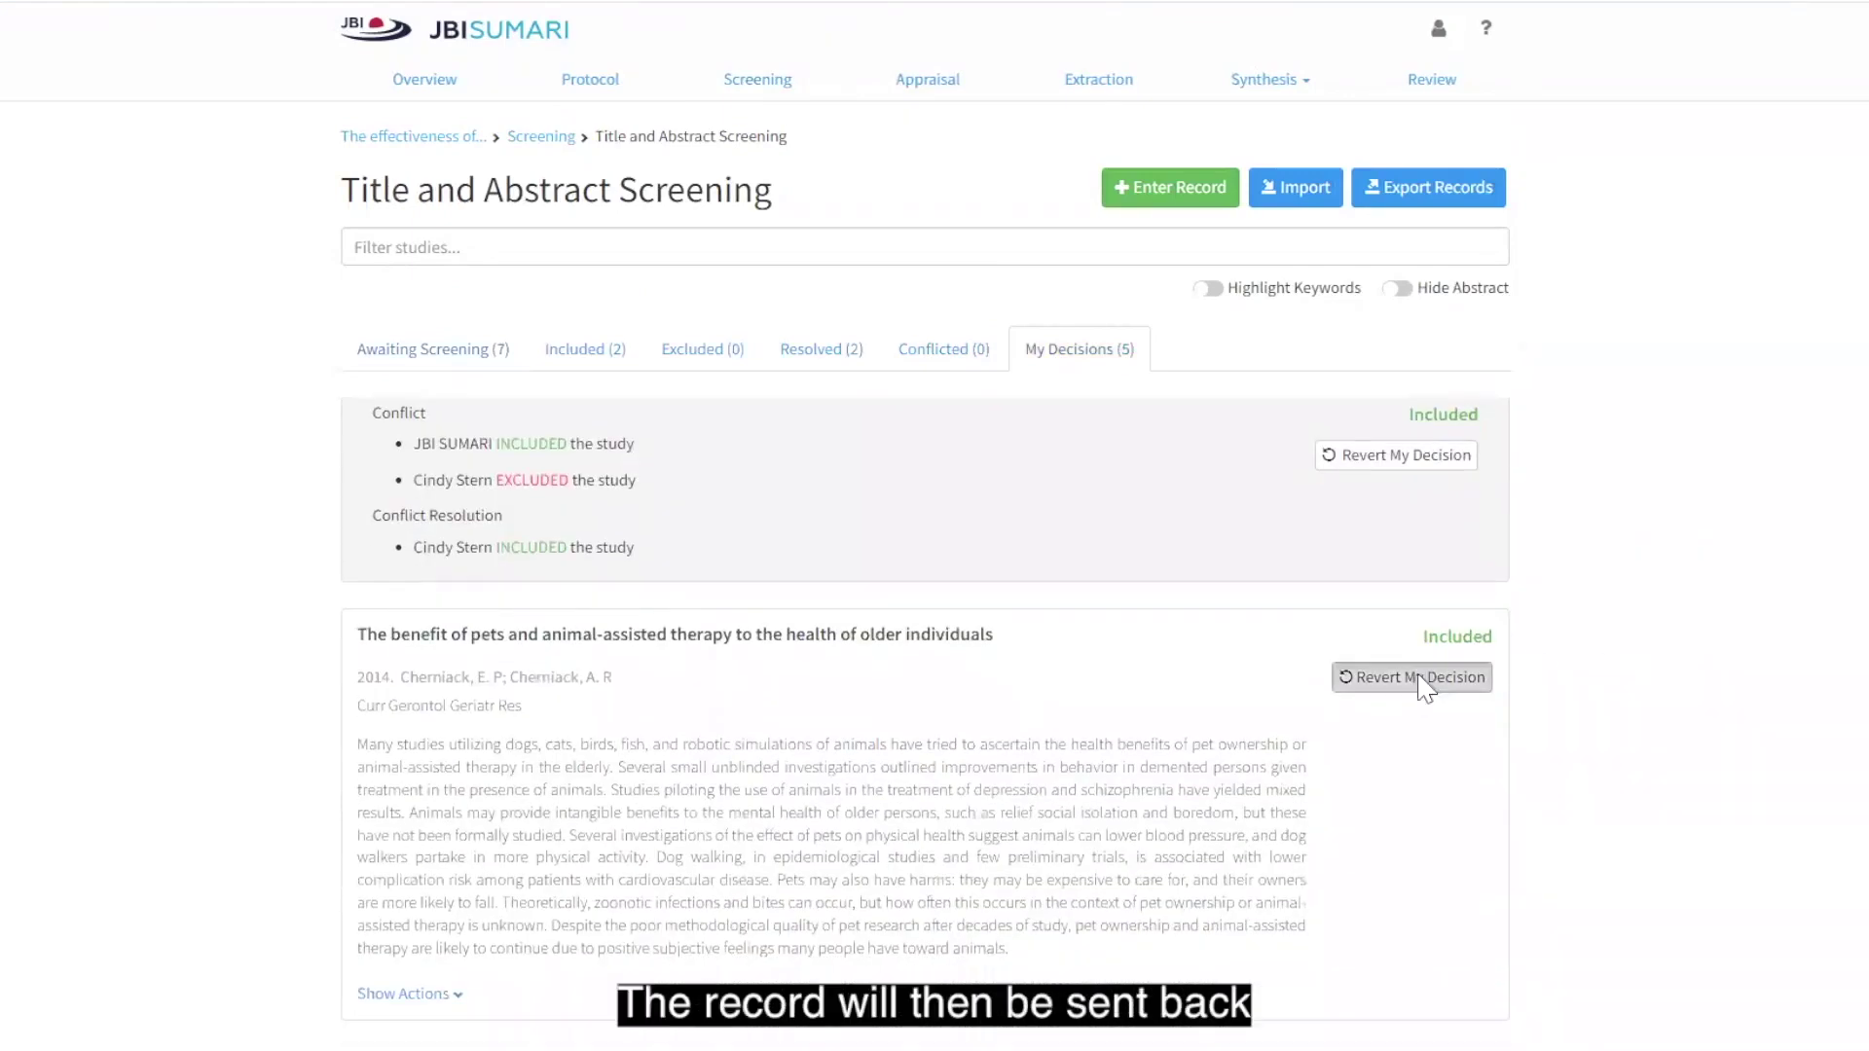
click(1419, 679)
click(1139, 616)
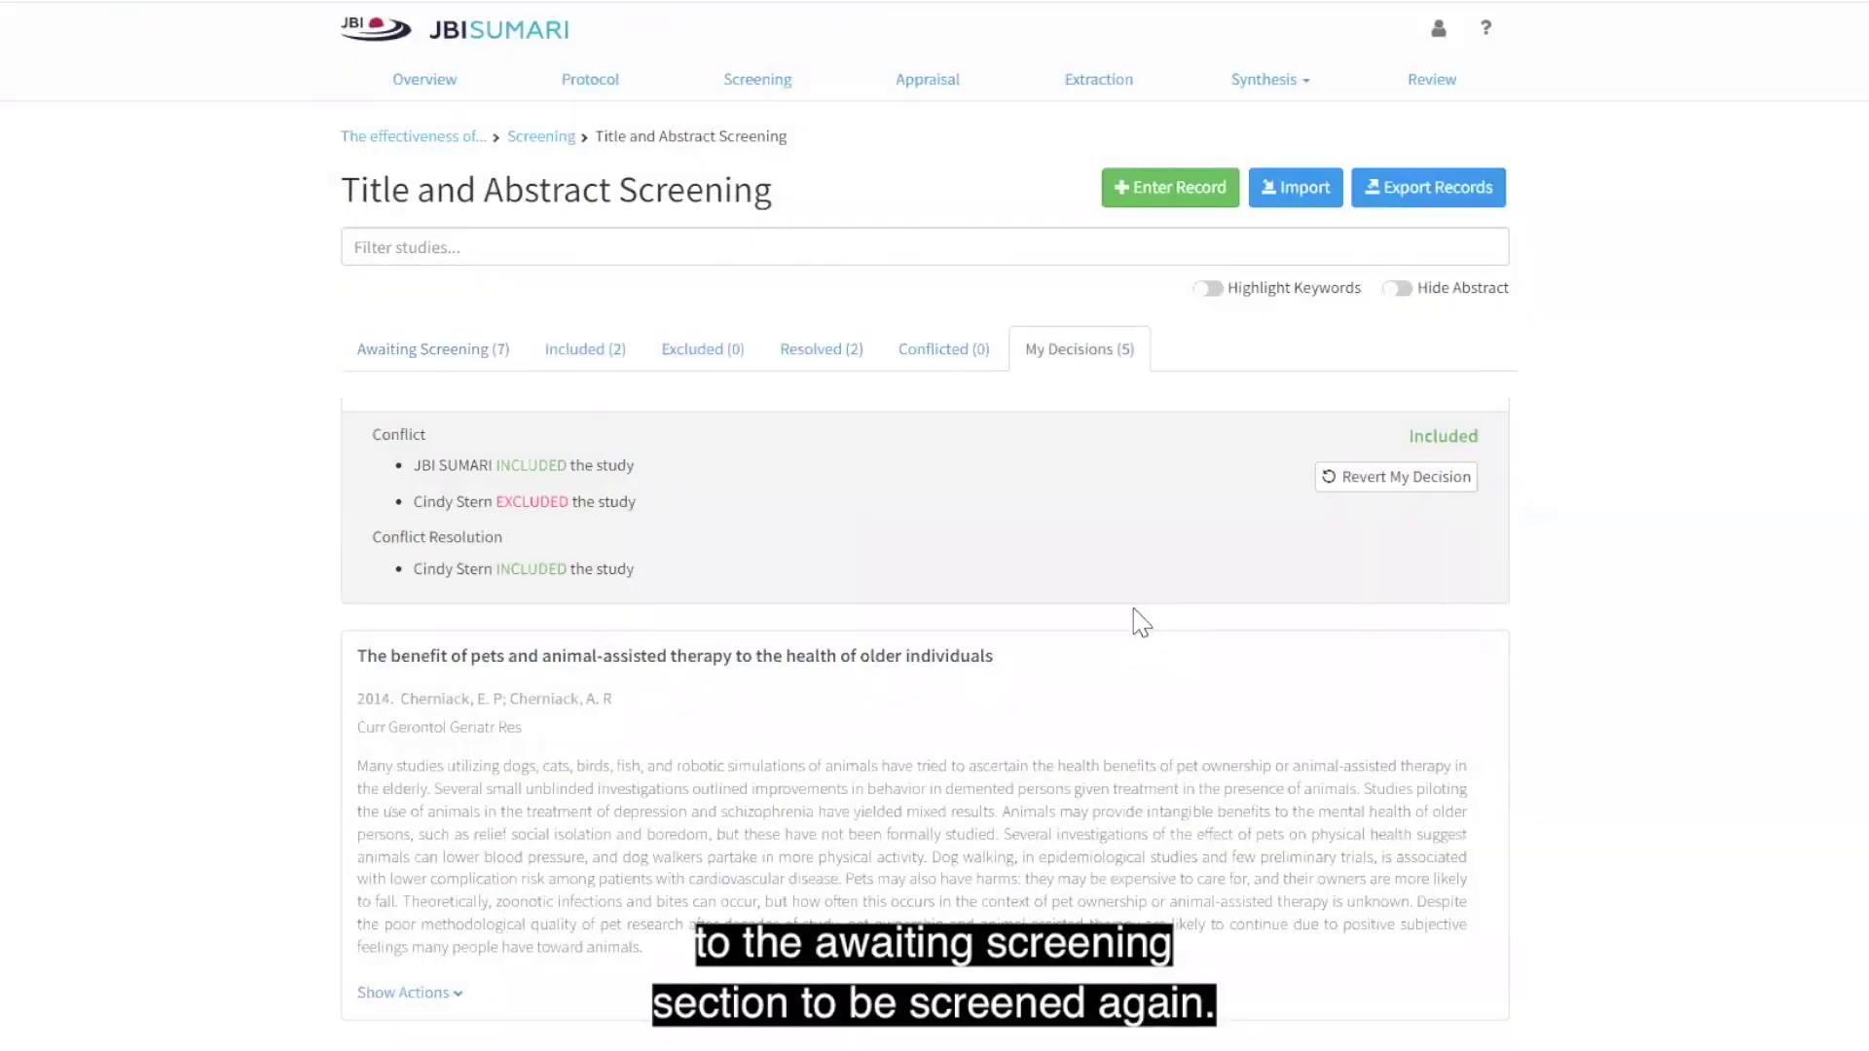
click(448, 353)
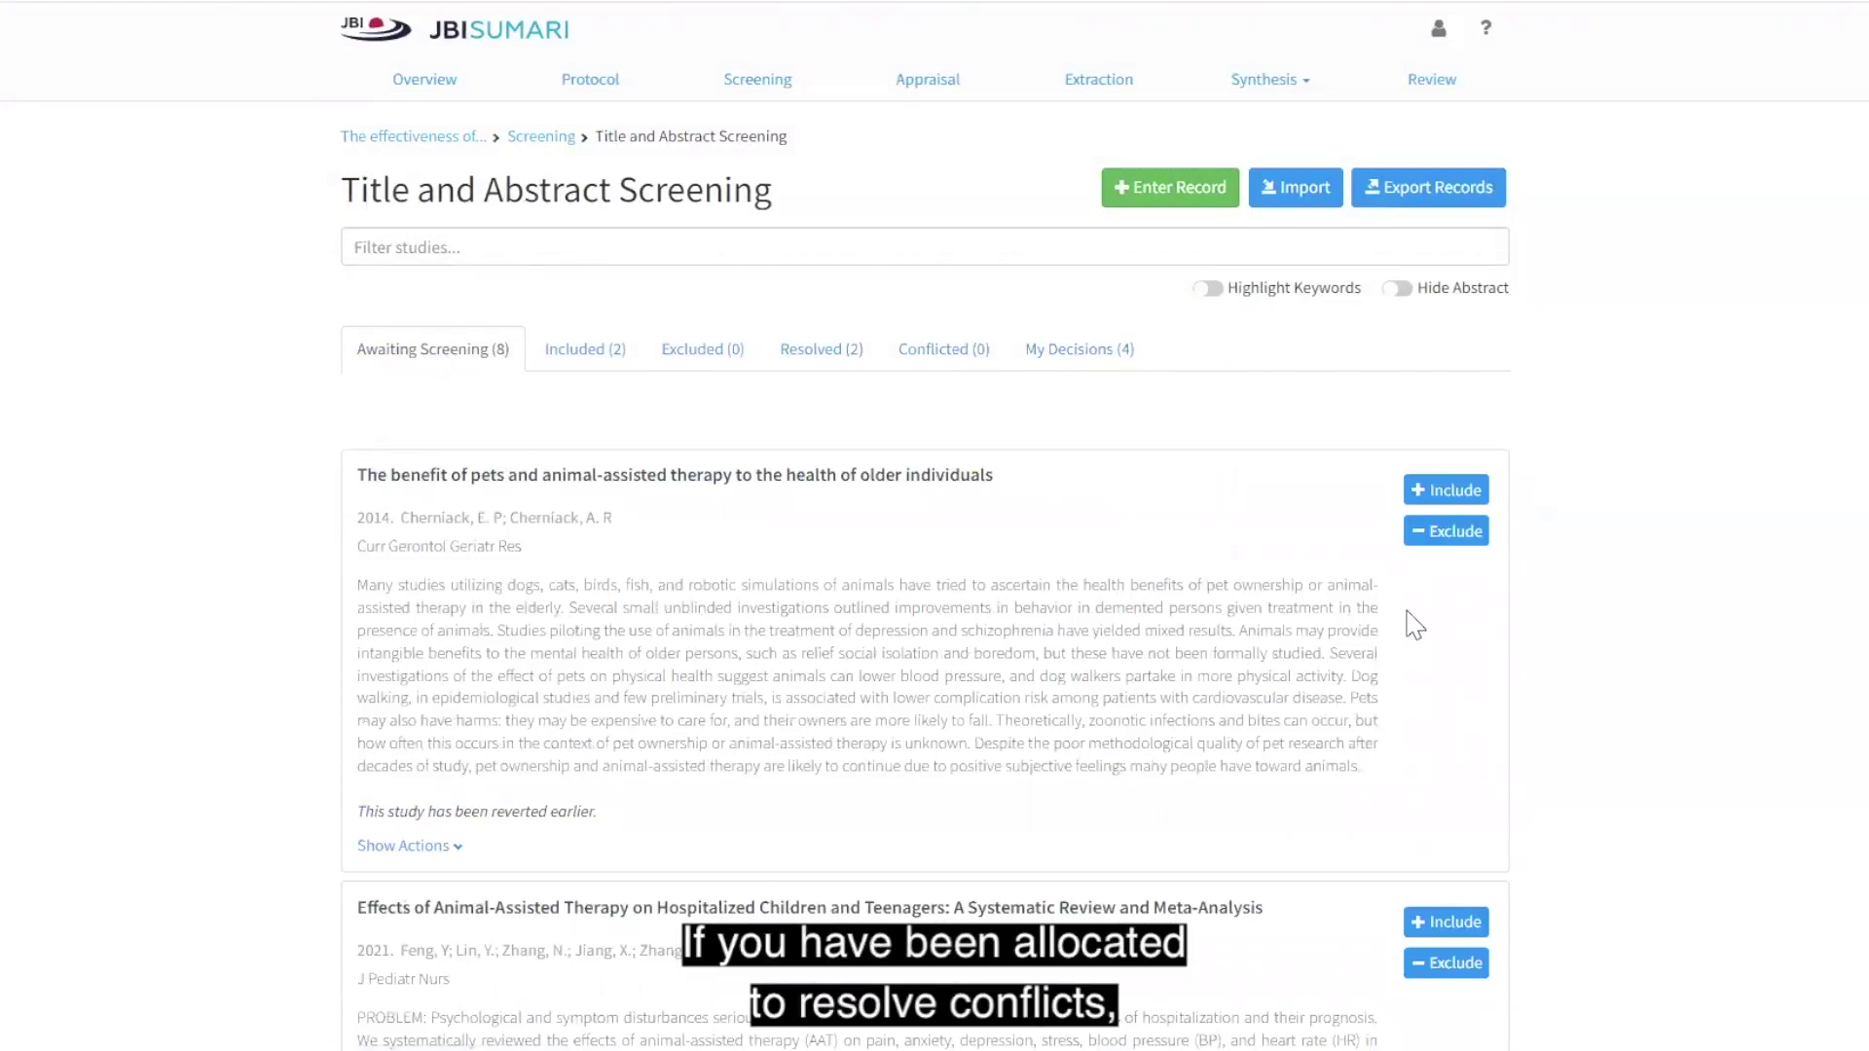
Revert the resolved include on the randomized controlled study, then view the Included list.
click(820, 361)
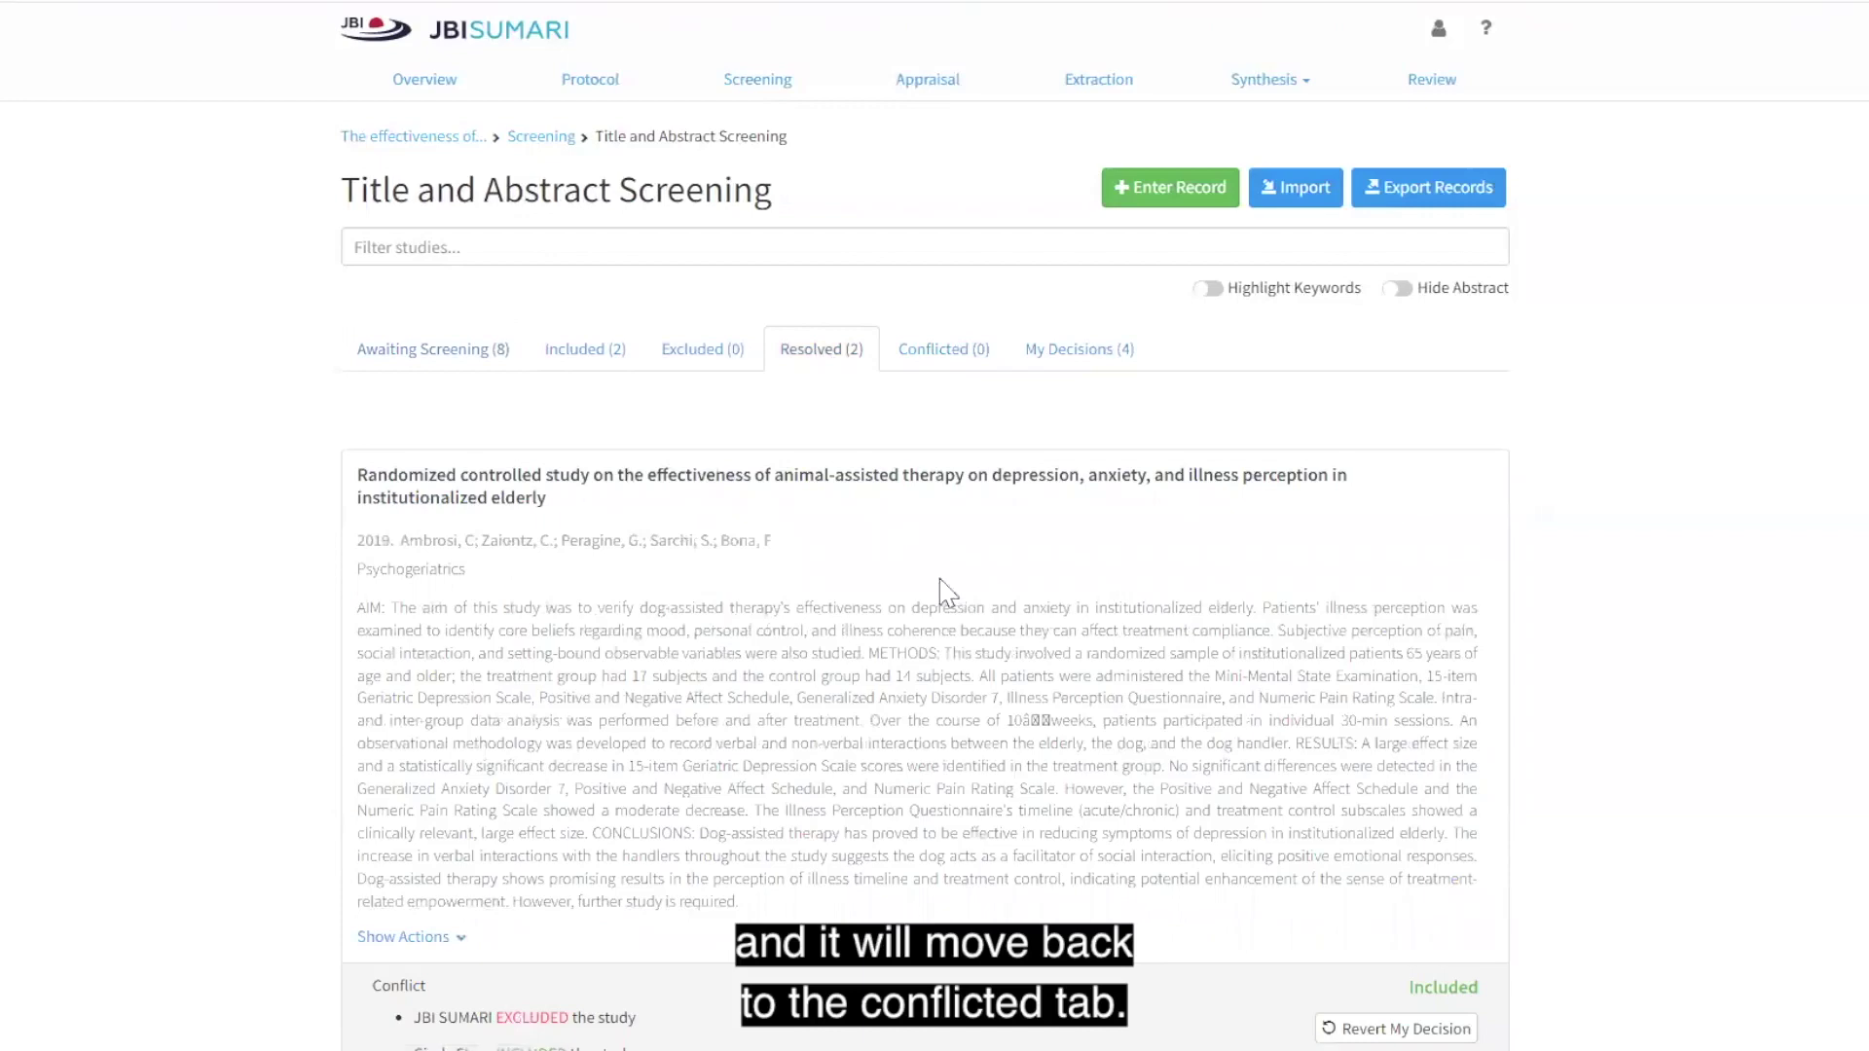
scroll(1052, 716, down, 2)
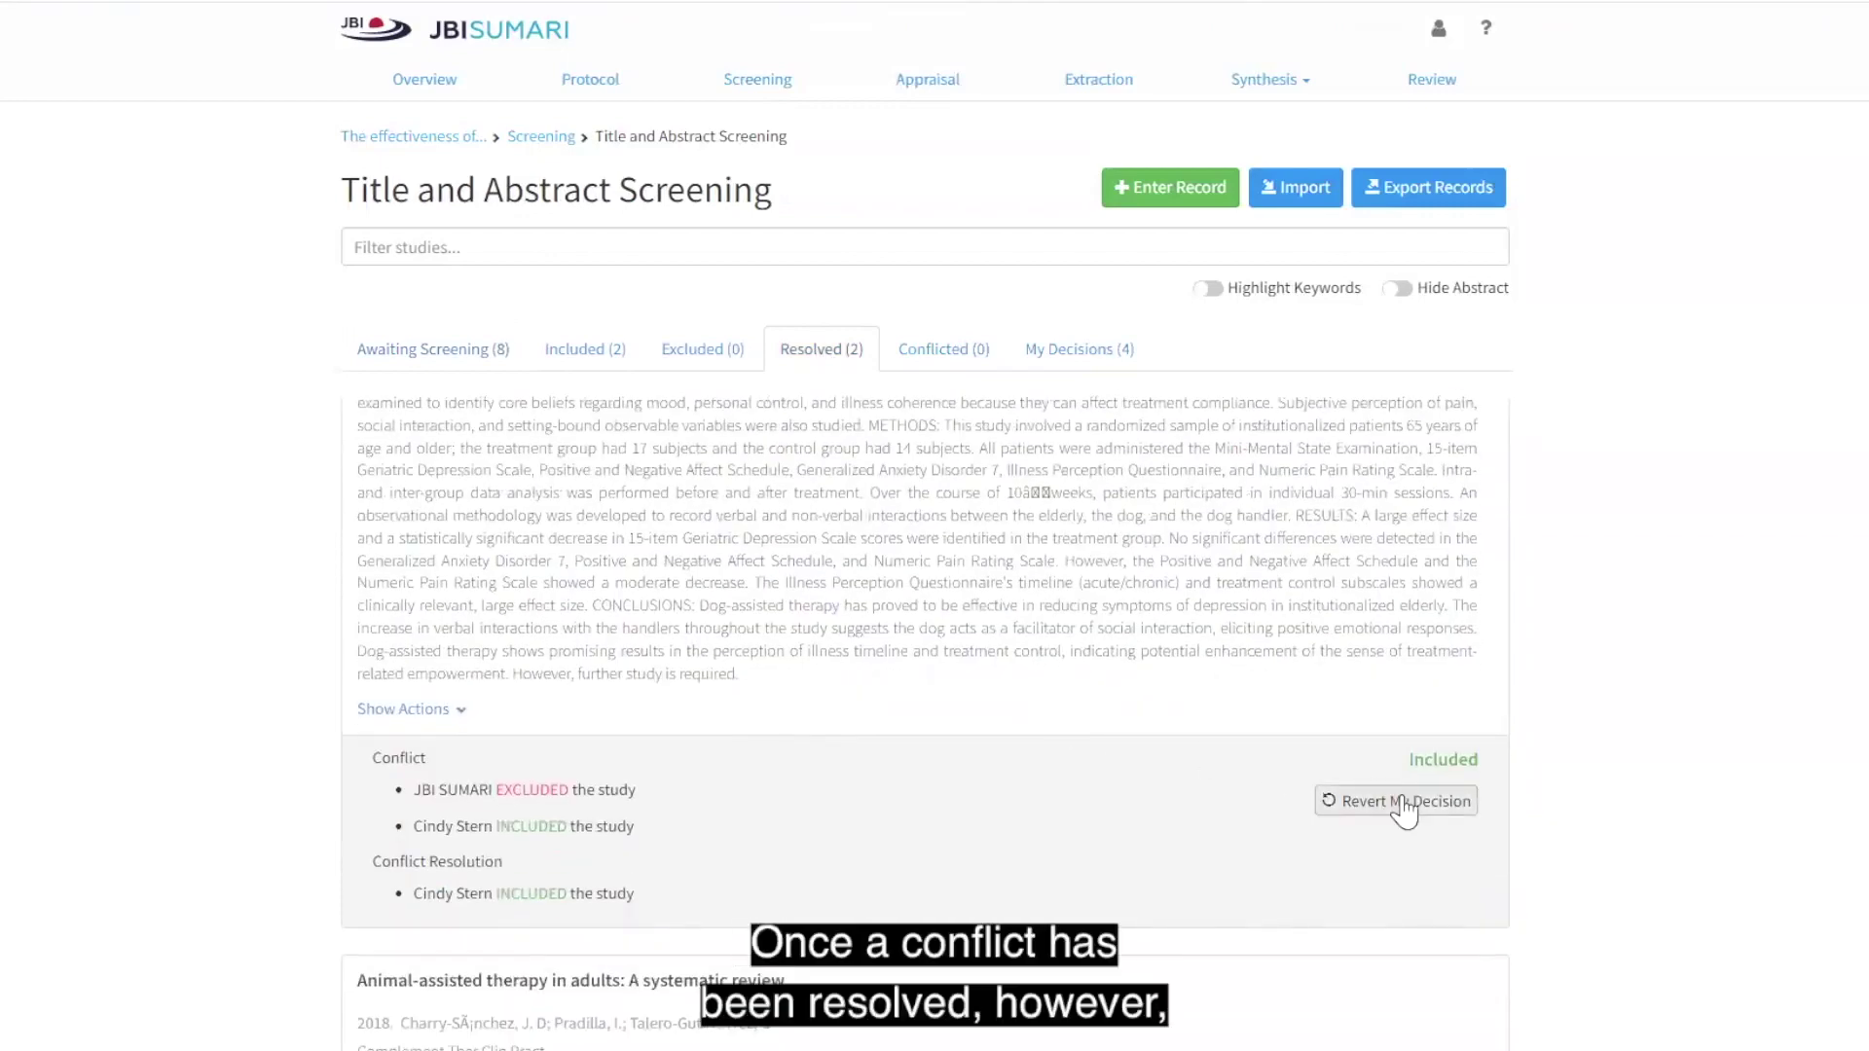
click(1404, 806)
click(1161, 615)
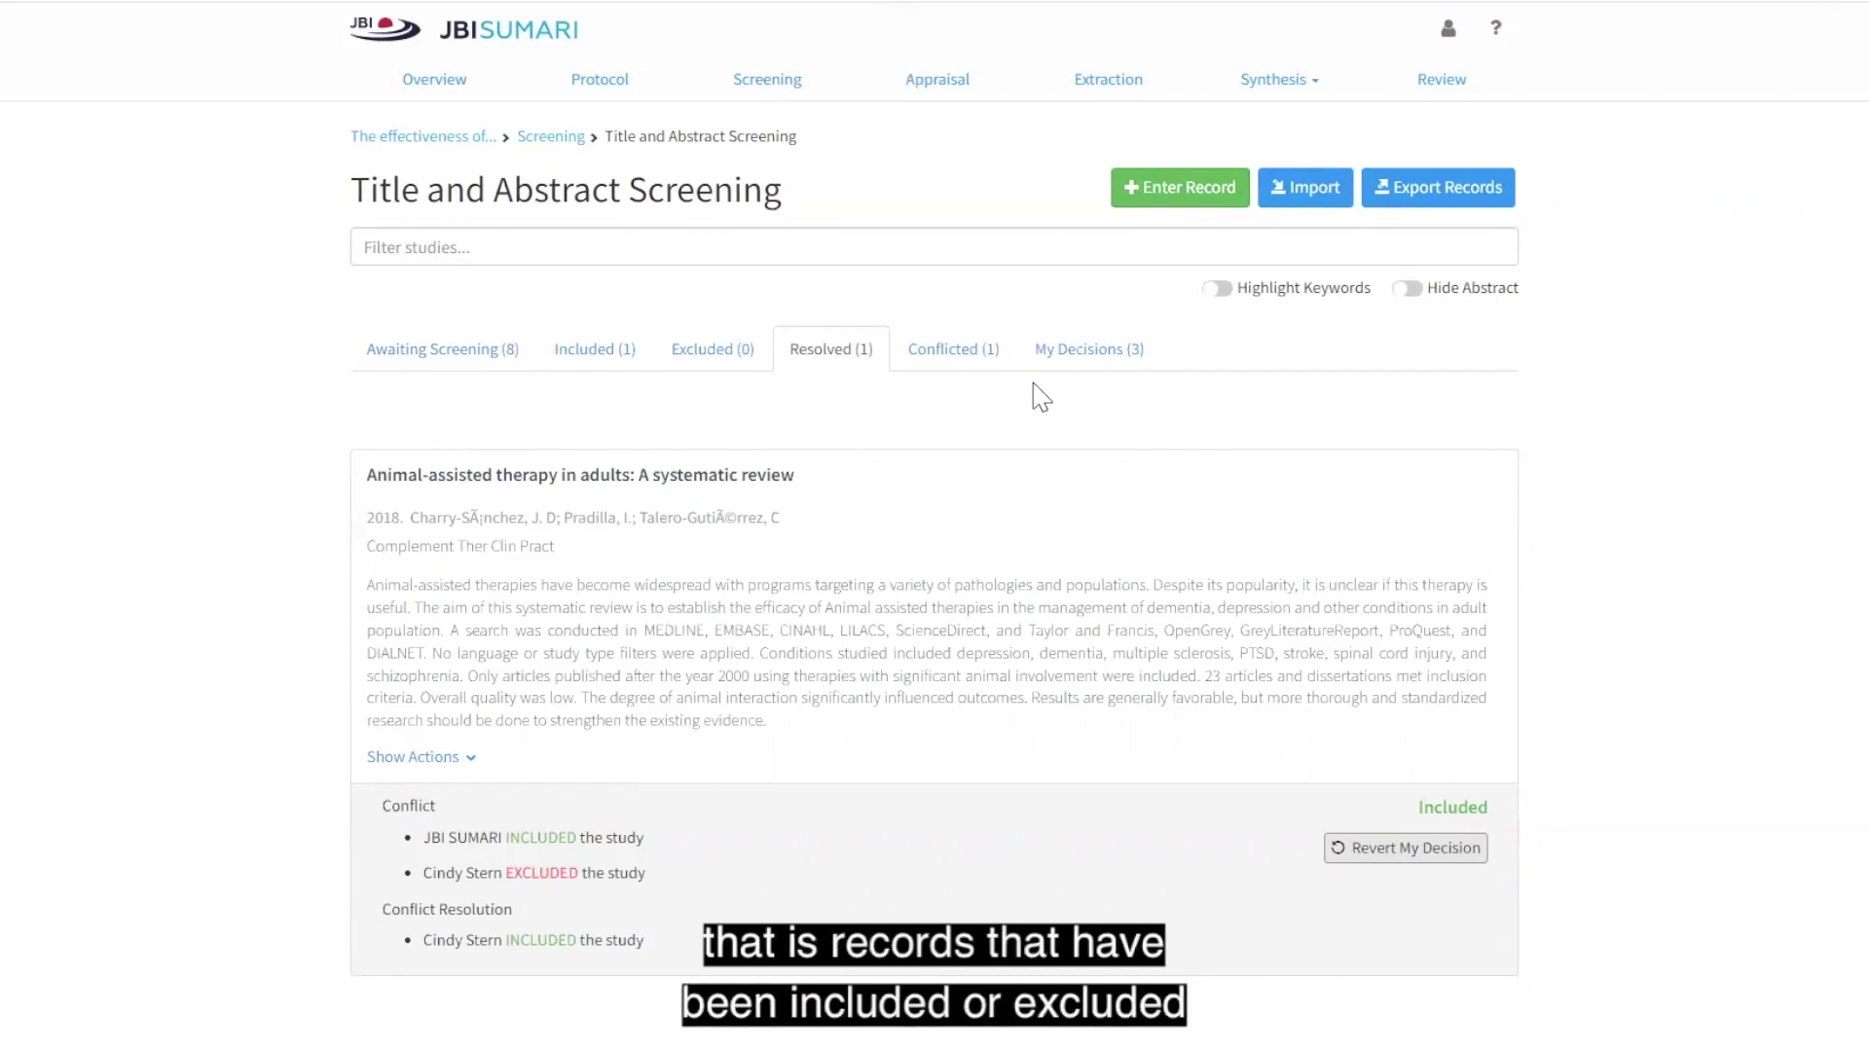
click(607, 362)
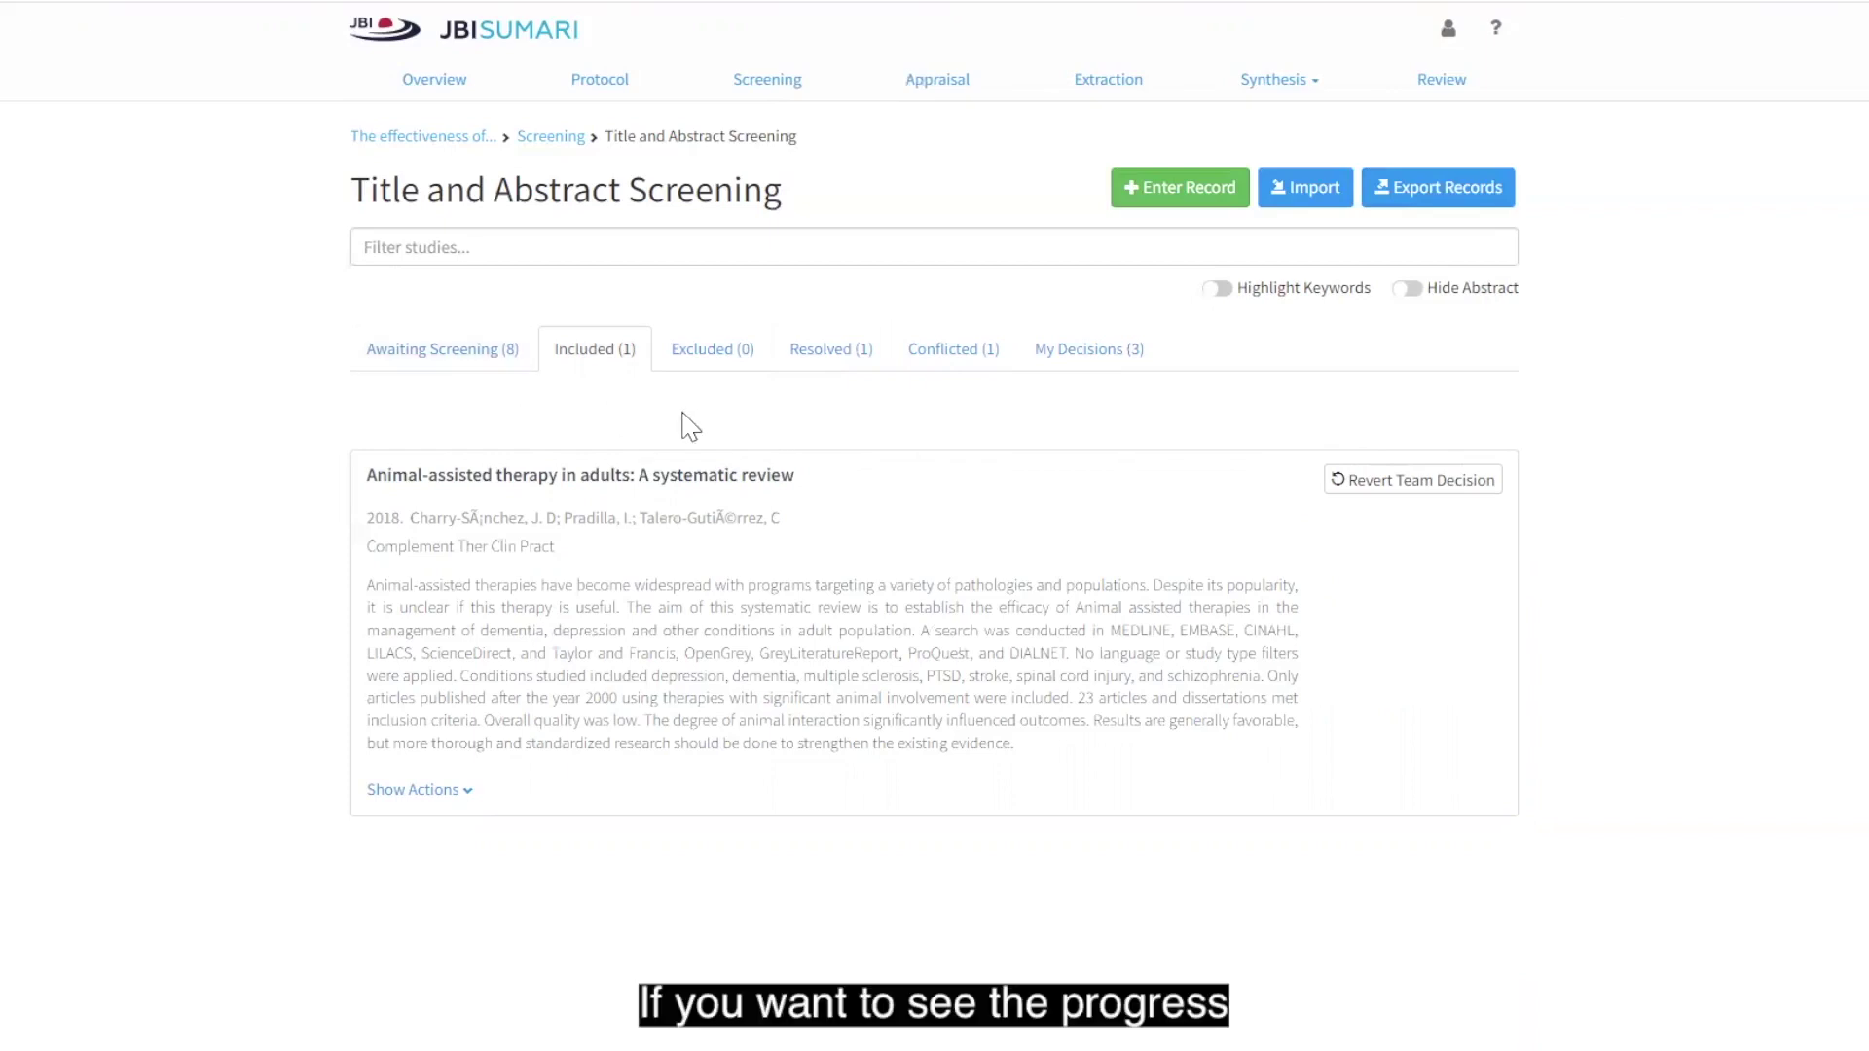
Back on the Screening overview, show each participant's Title and Abstract decision counts.
click(546, 139)
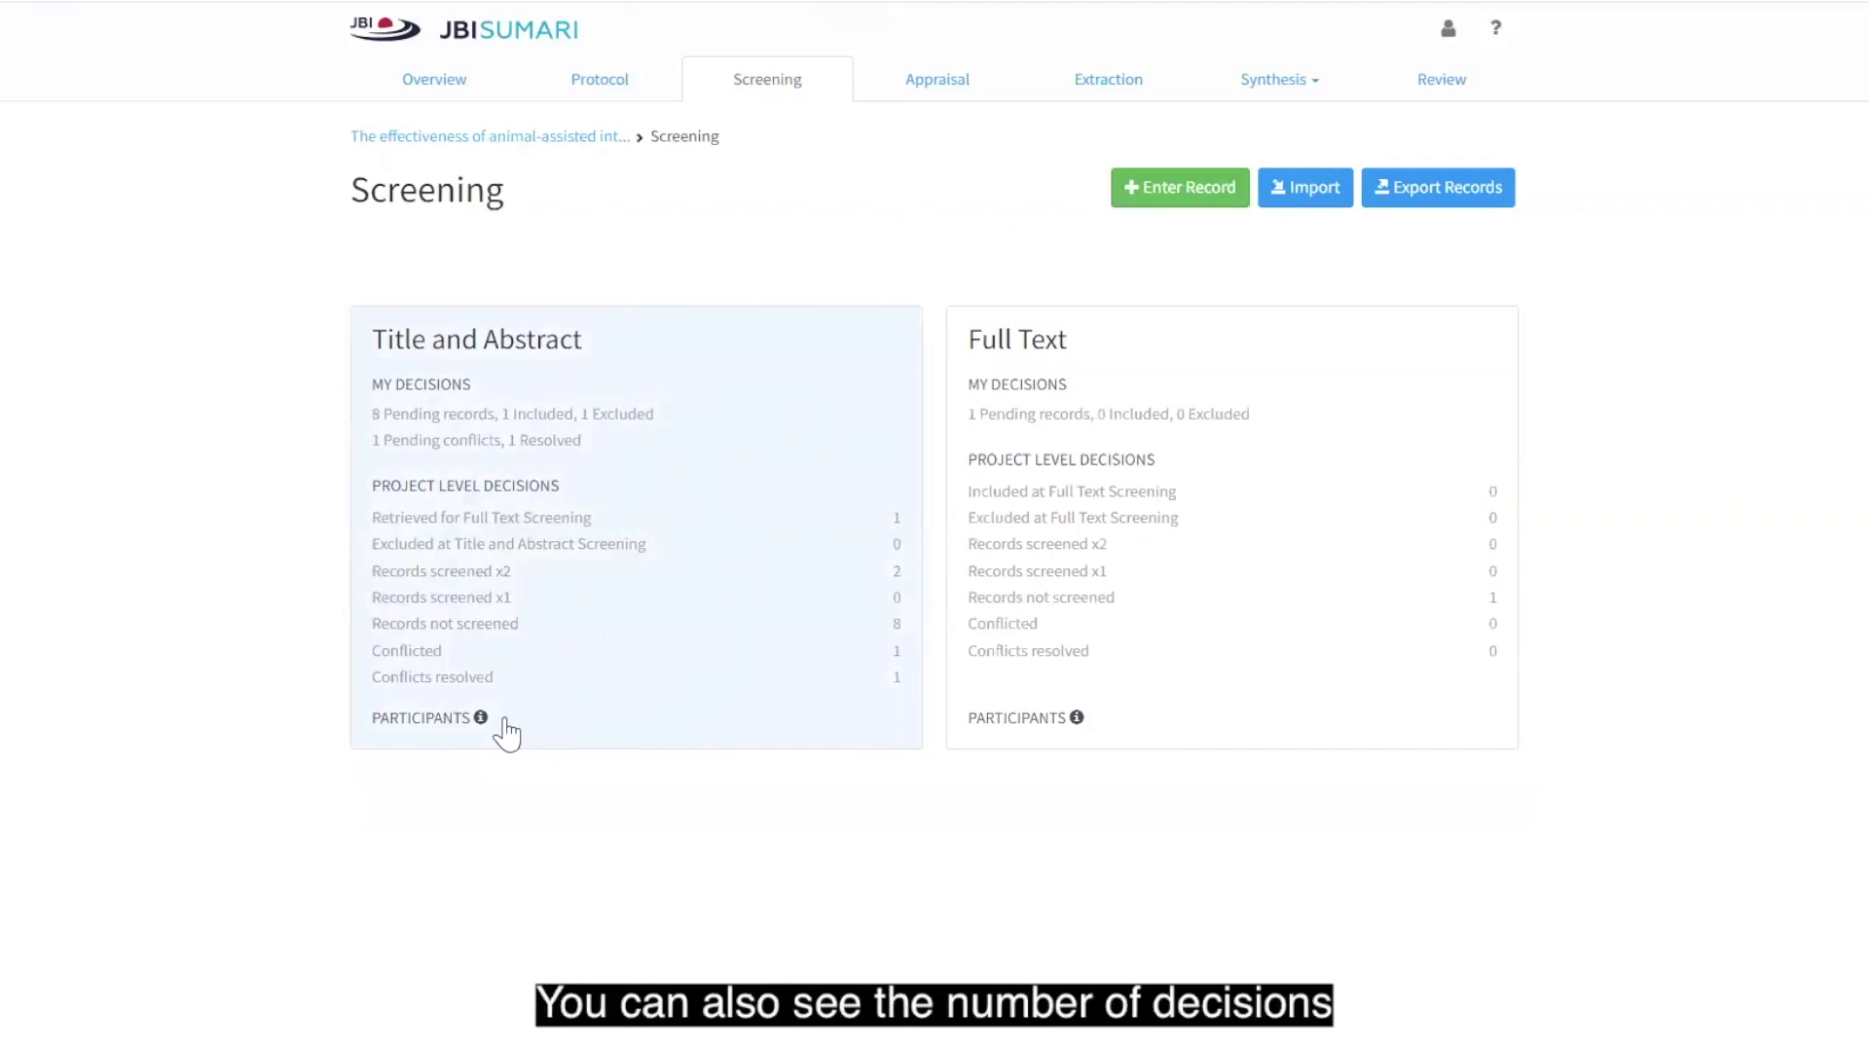
mouse_move(480, 725)
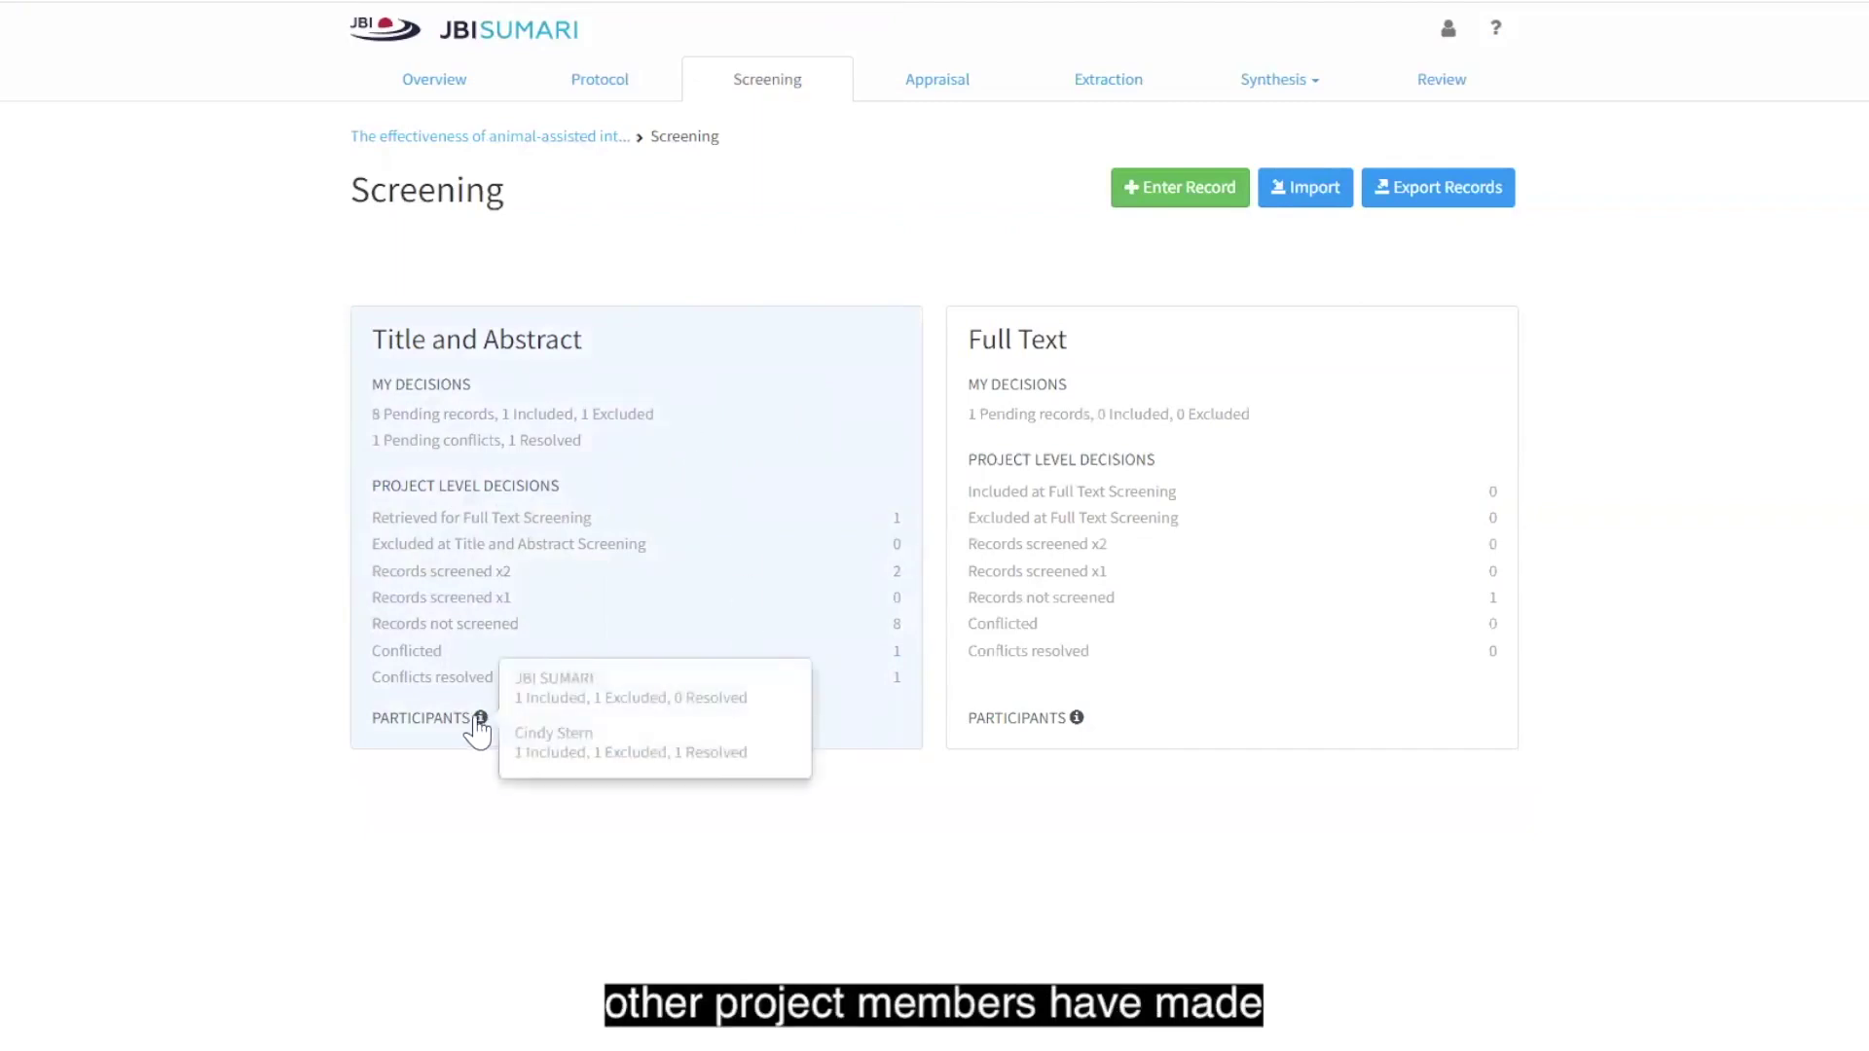